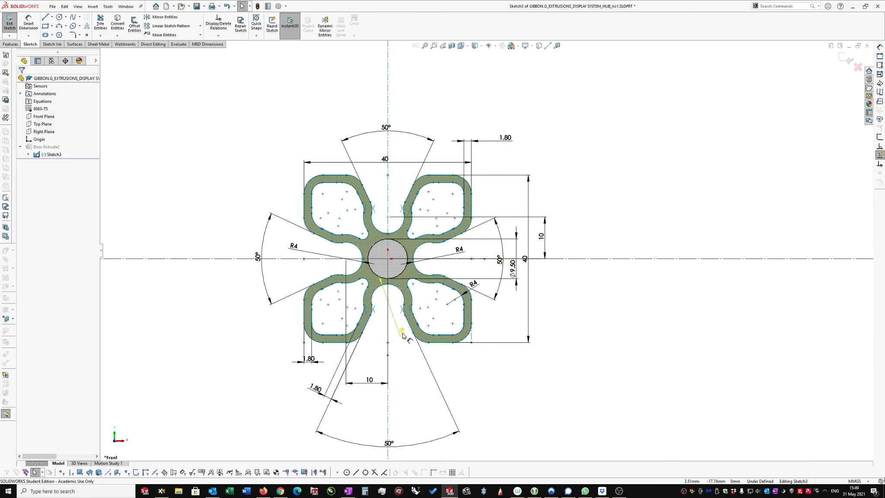
- Try rotating the vertical centreline away from upright to test its constraints, and undo the move
left_click(402, 335)
left_click_drag(388, 99, 334, 101)
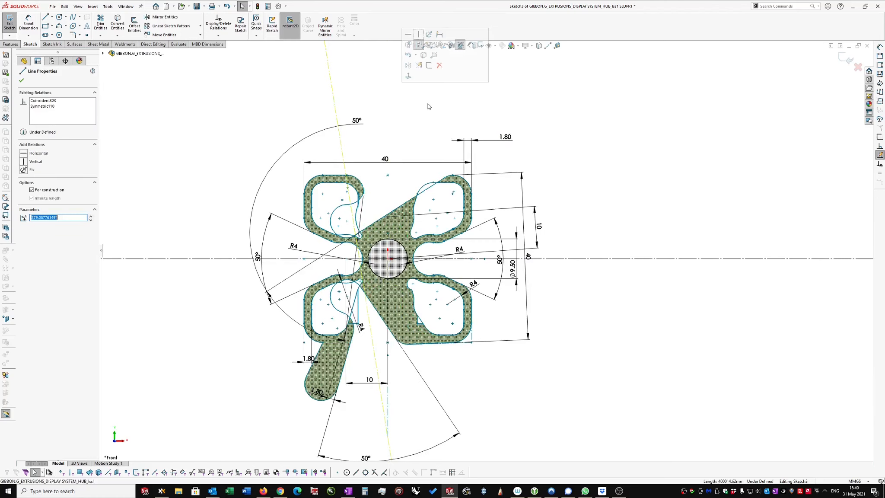
key("ctrl+z")
left_click(408, 118)
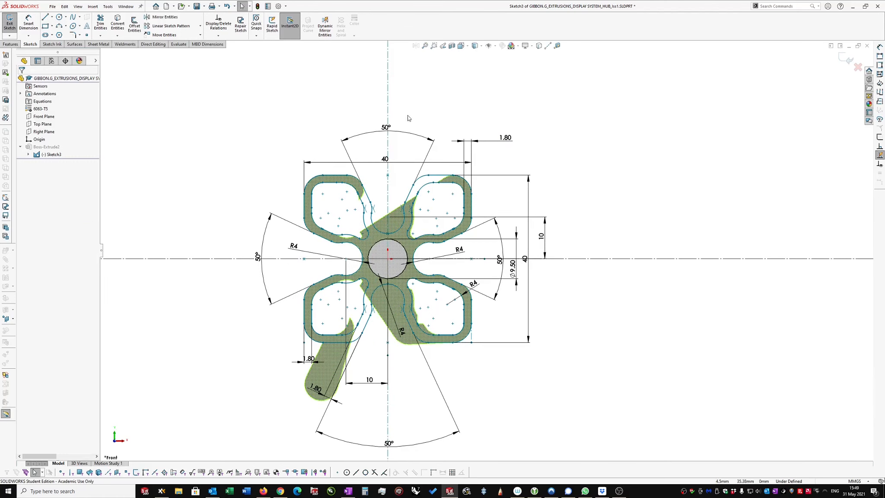
- Examine the radii and relations of the sketch arcs near the hub, along the petal neck and at the petal's outer corner
scroll(612, 231, "down", 2)
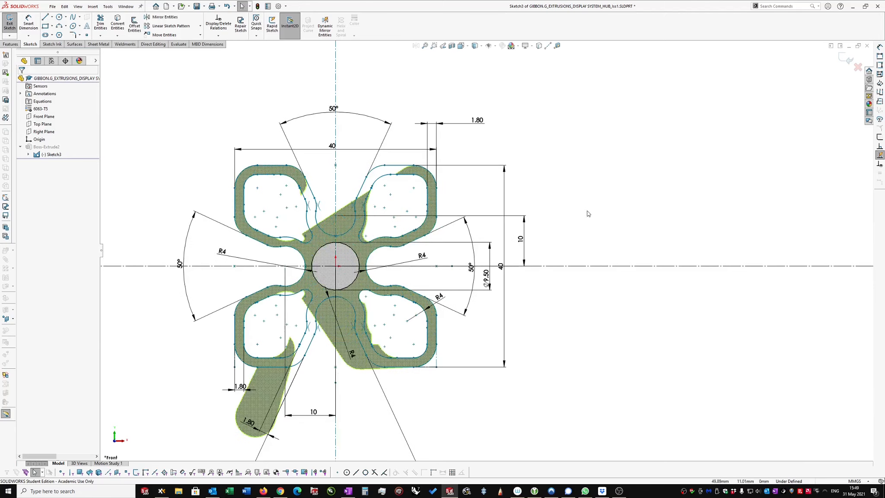
scroll(445, 253, "up", 3)
scroll(419, 251, "down", 3)
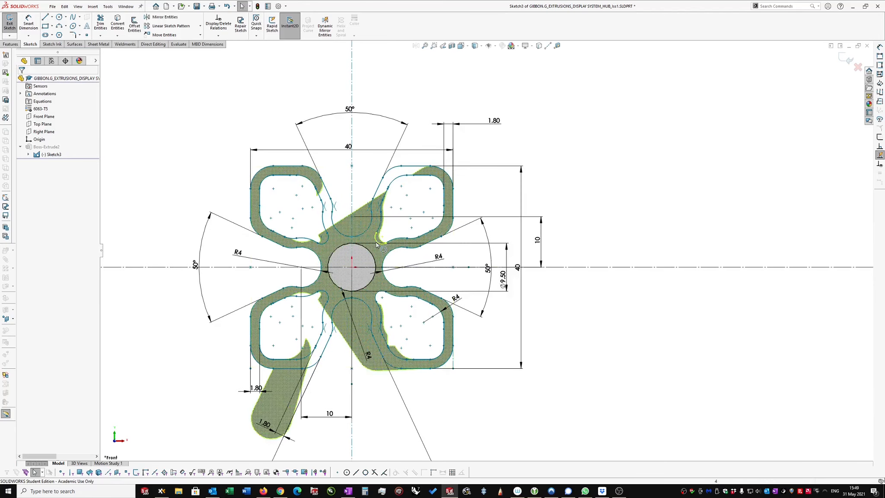
left_click(379, 245)
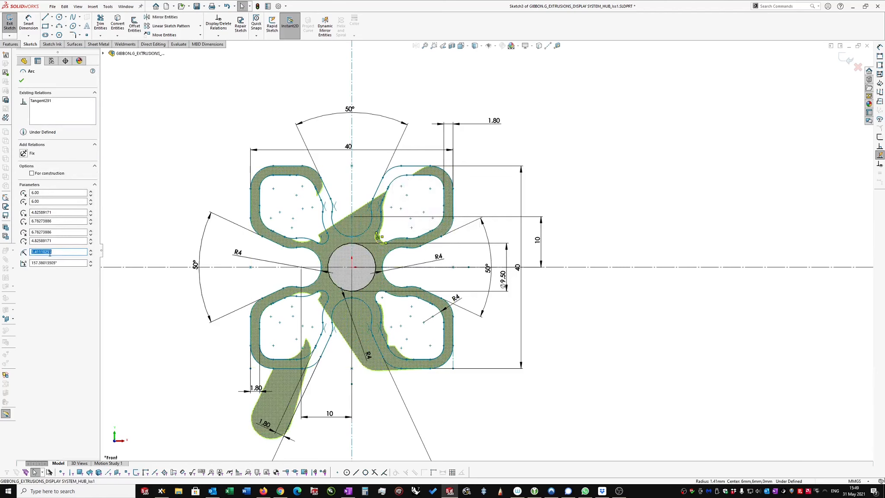
left_click(582, 229)
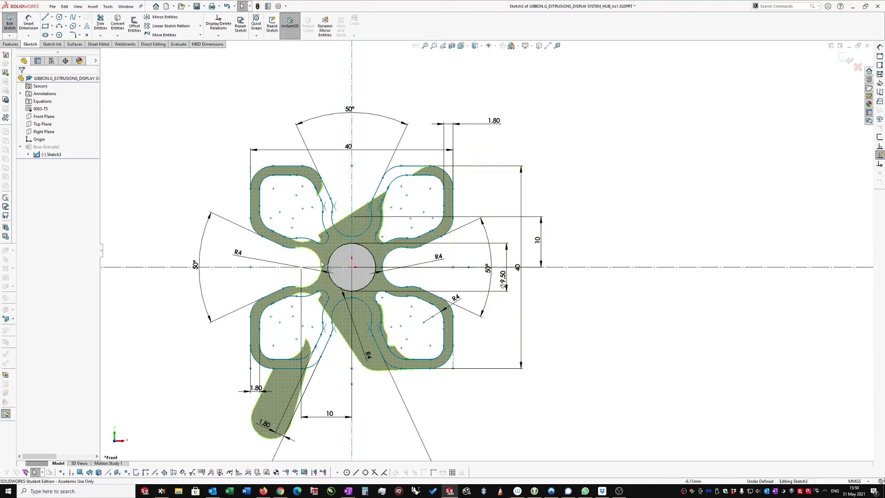
left_click(416, 250)
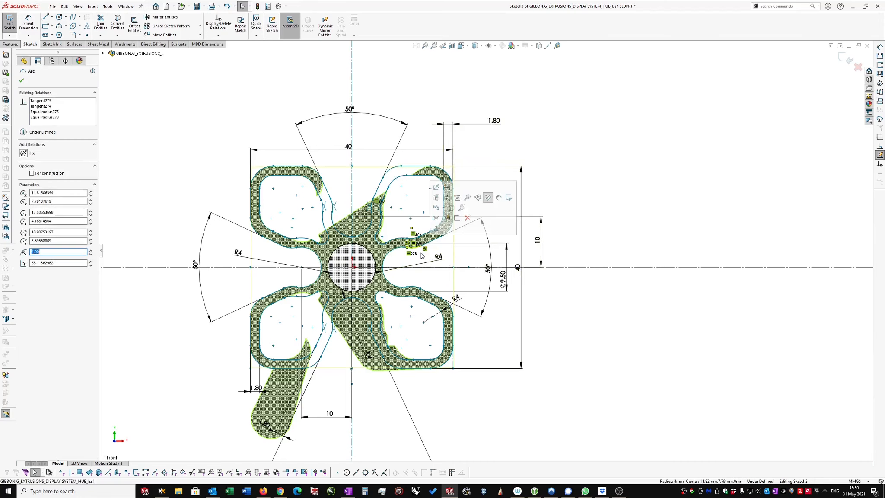
left_click(547, 201)
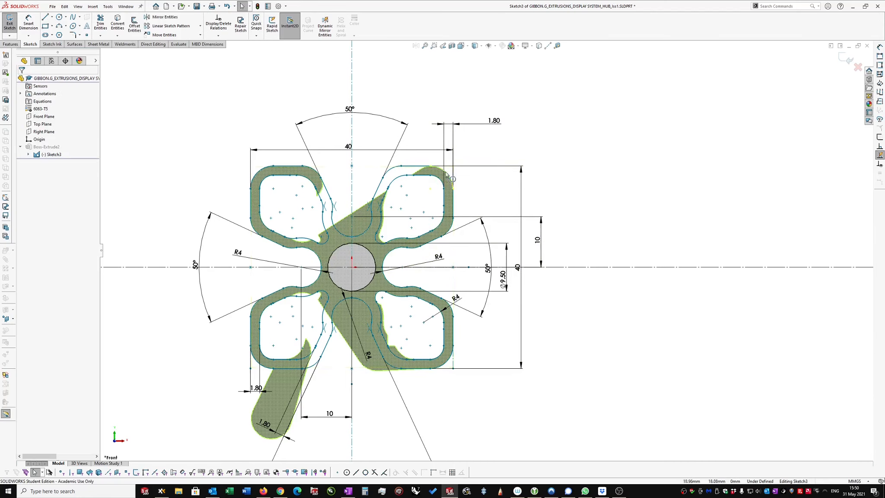
left_click(471, 179)
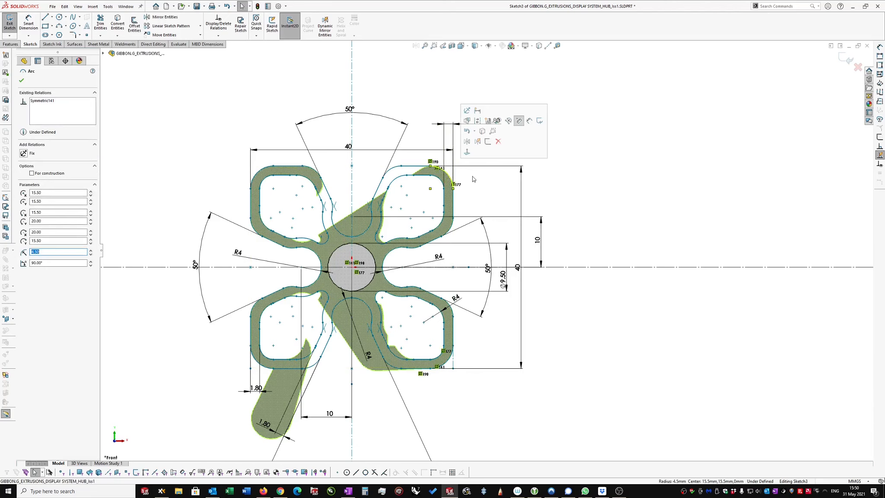
left_click(477, 187)
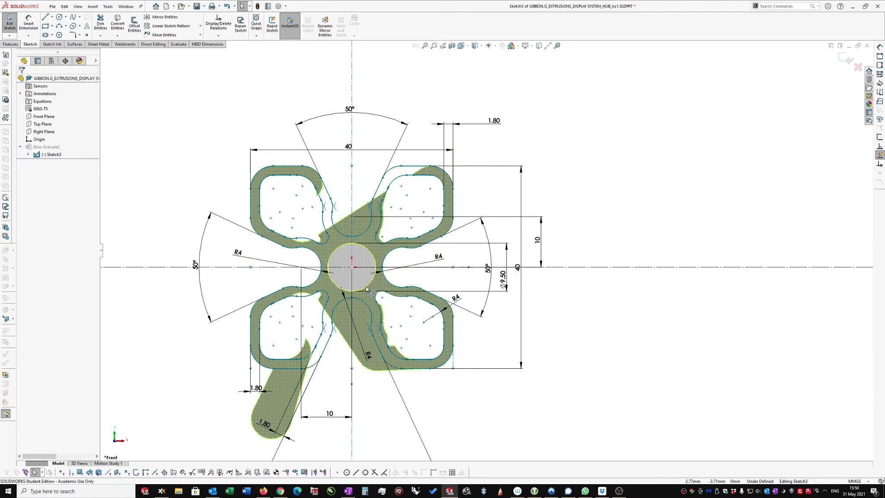
- Delete every dimension from the profile sketch, limiting the selection to dimensions with a temporary selection filter
scroll(577, 233, "up", 2)
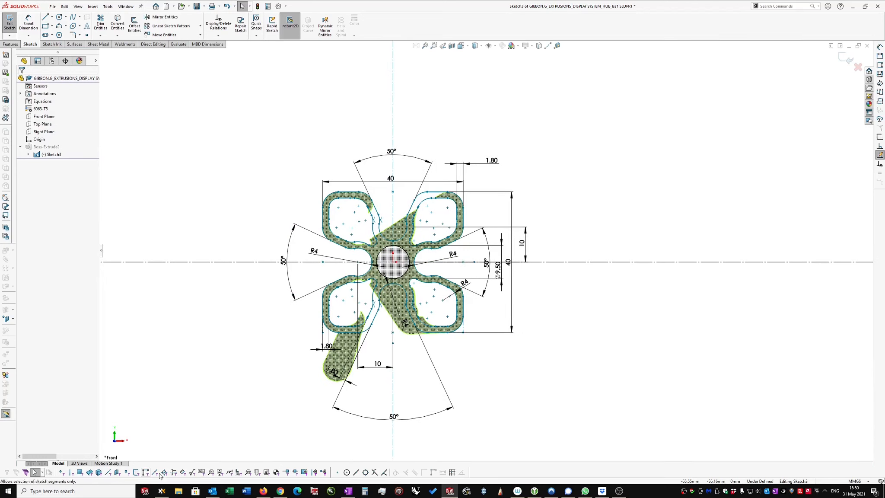
left_click(183, 472)
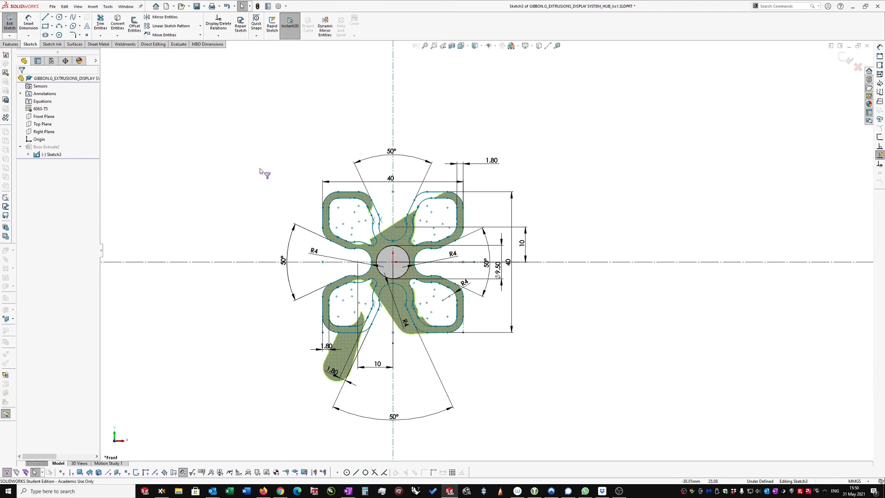
mouse_move(242, 114)
left_mouse_down()
mouse_move(627, 454)
mouse_move(621, 446)
left_mouse_up()
key("Delete")
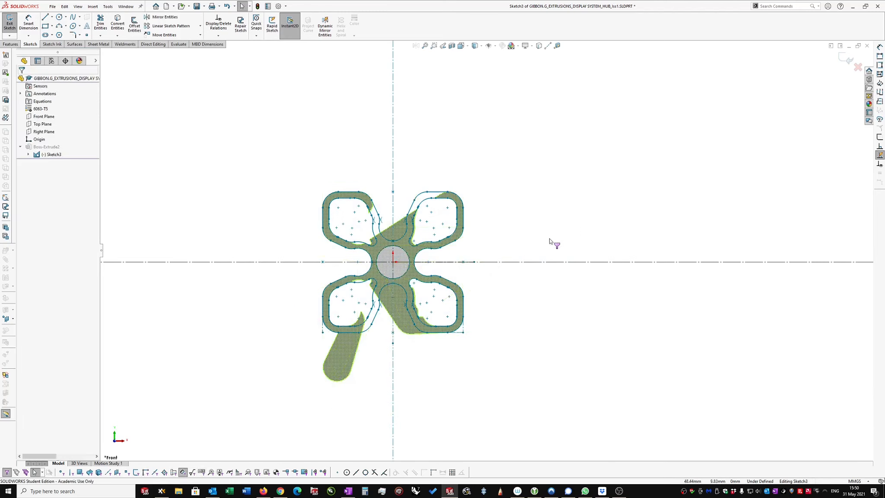
scroll(475, 296, "down", 1)
scroll(347, 365, "down", 1)
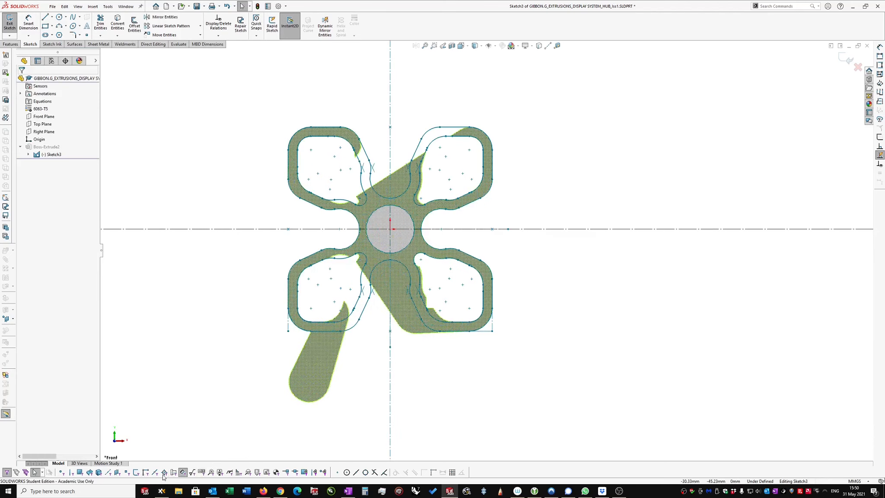
scroll(348, 363, "down", 1)
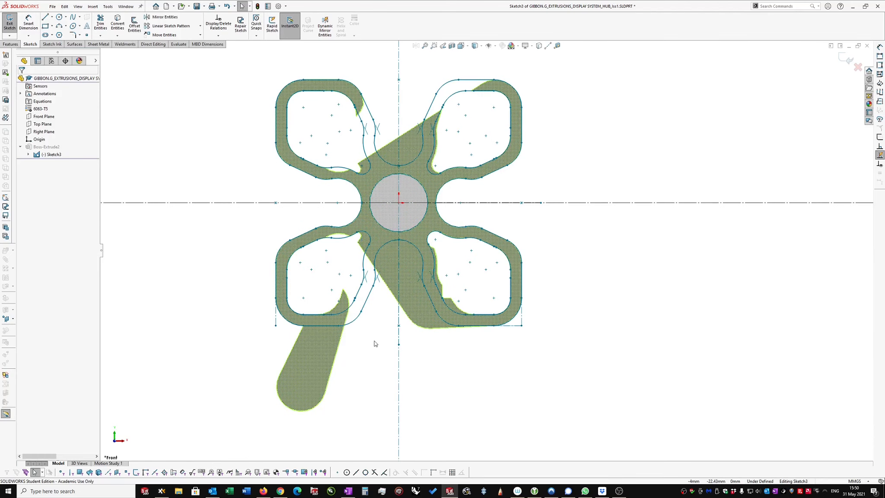
scroll(486, 248, "up", 1)
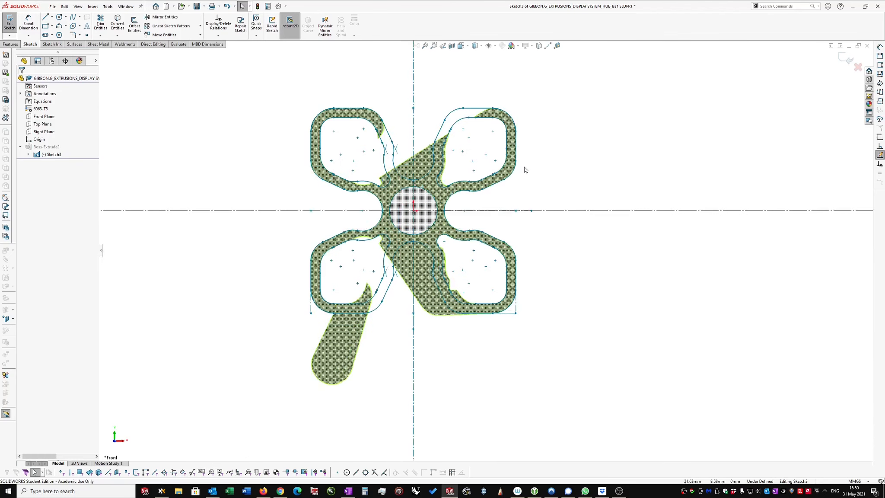
- Make the vertical centreline coincident with the point at the centre of the hub
left_click(413, 81)
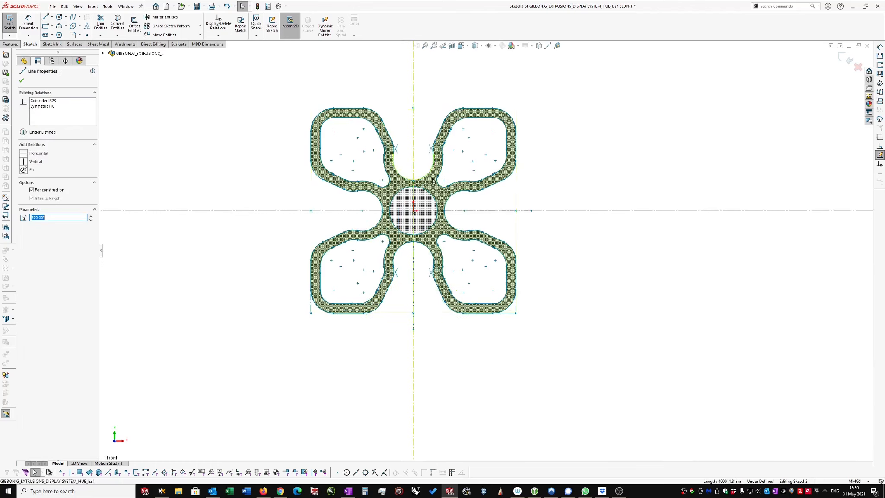
scroll(416, 215, "down", 3)
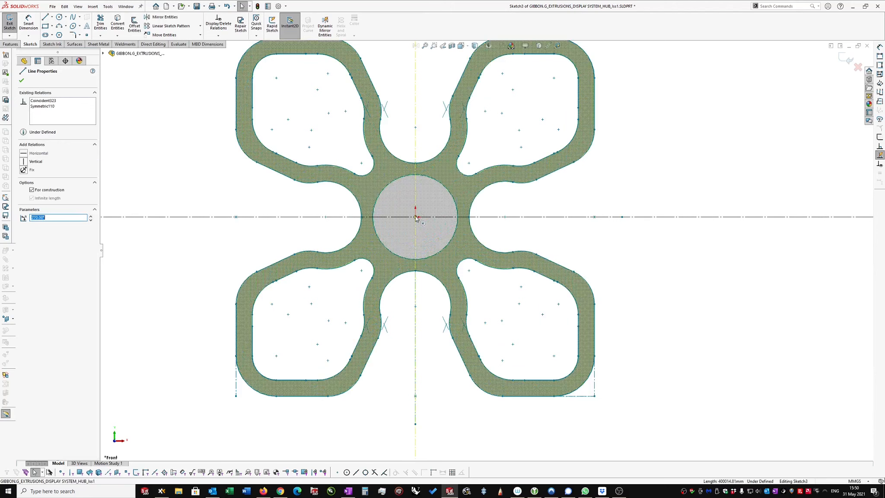
left_click(416, 217, "ctrl")
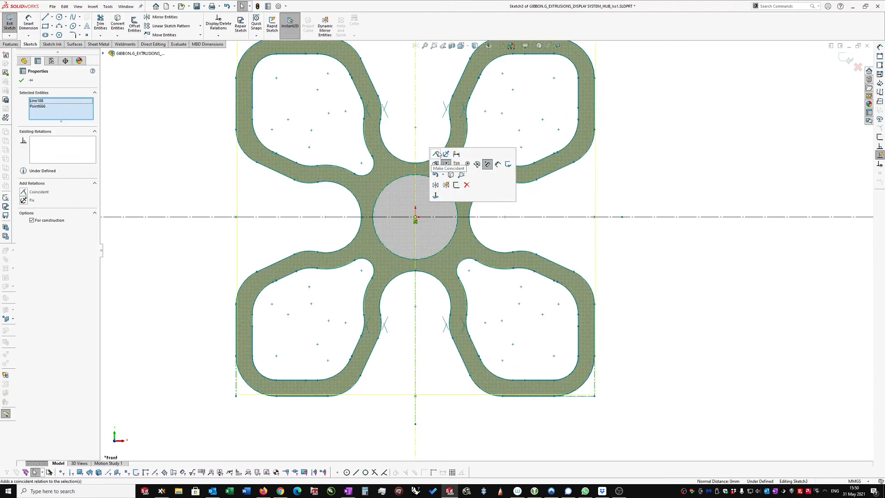
left_click(435, 155)
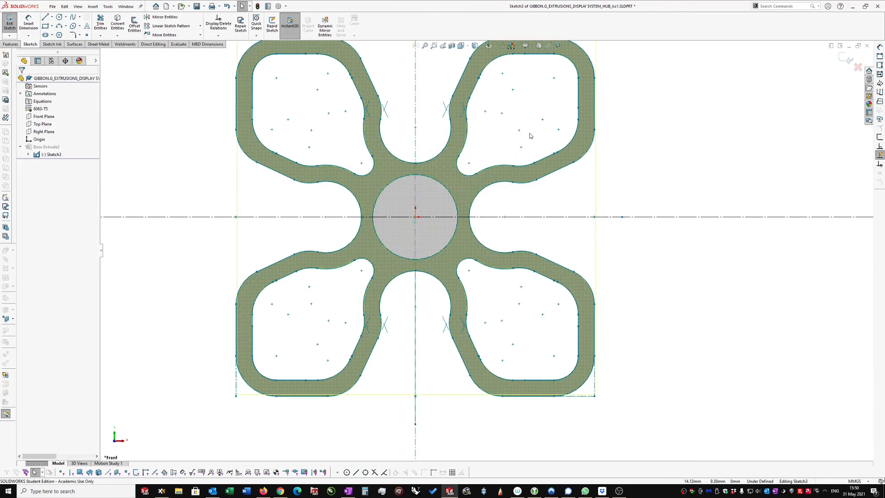
- Try rotating the vertical centreline, undo that, and add a Vertical relation to it
left_click_drag(411, 124, 399, 126)
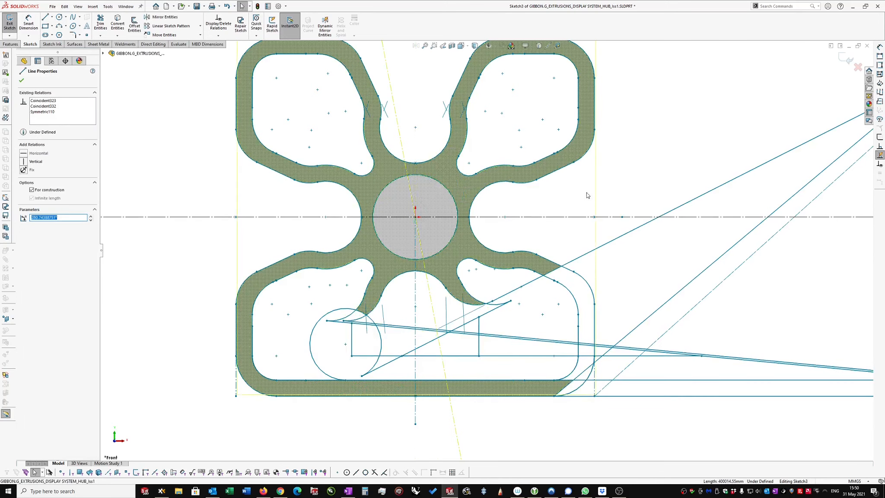
key("ctrl+z")
left_click(415, 112)
left_click(415, 104)
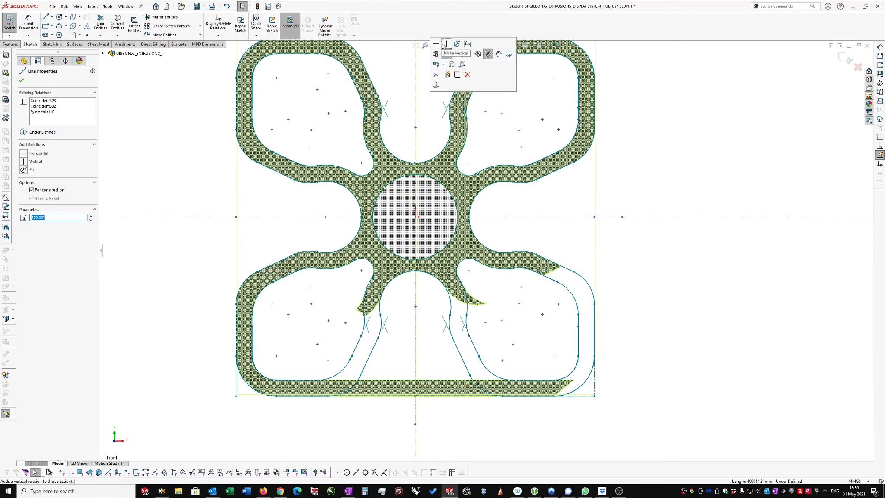
left_click(448, 44)
left_click(639, 169)
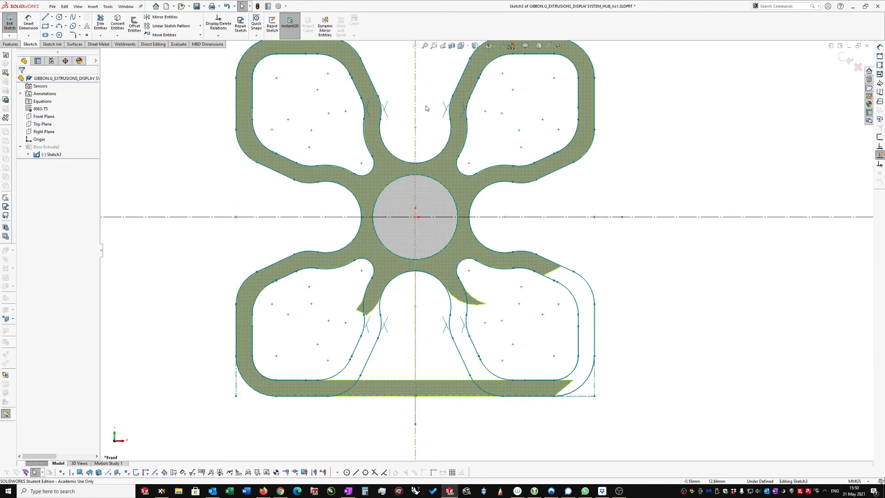
- Try deleting the short construction line that overlaps the horizontal centreline, and undo the deletion
left_click(564, 218)
key("Delete")
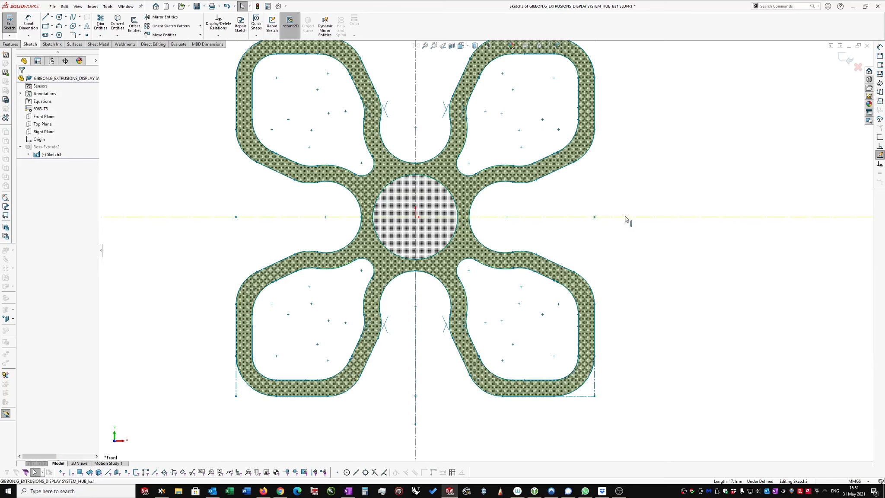
mouse_move(623, 216)
left_mouse_down()
mouse_move(625, 195)
mouse_move(629, 214)
left_mouse_up()
key("ctrl+z")
- Examine the relations of the short construction line, the infinite horizontal centreline and the point near its right-hand petals
left_click(575, 210)
left_click(540, 217)
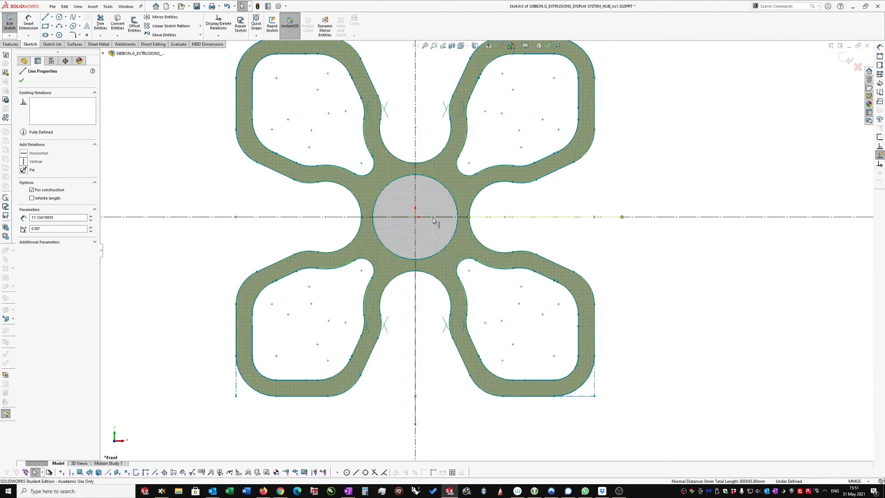
left_click(644, 228)
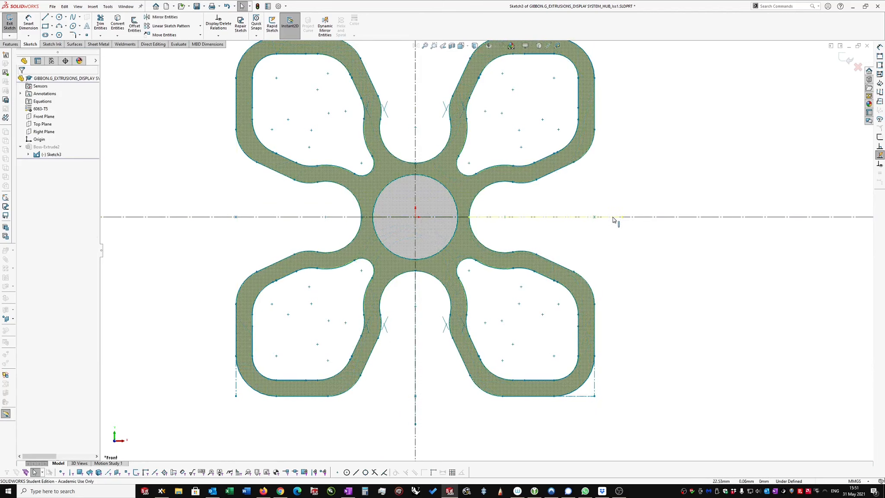
left_click(635, 221)
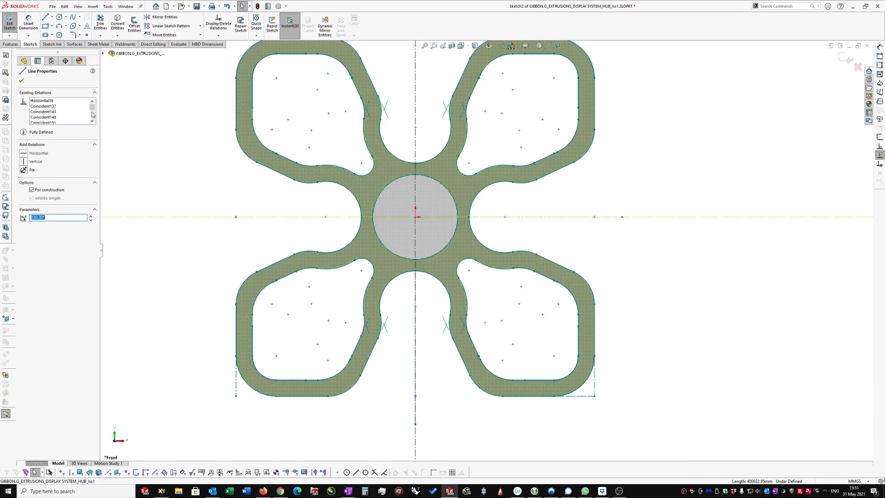
left_click(549, 227)
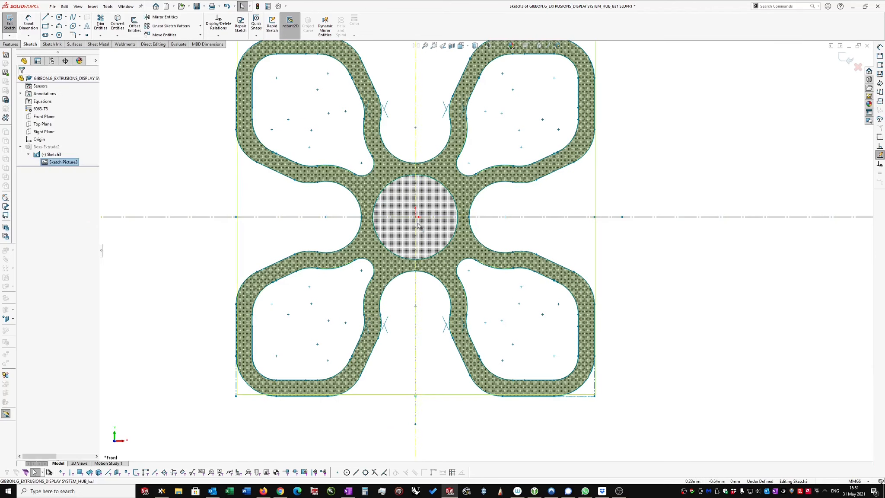
left_click(594, 217)
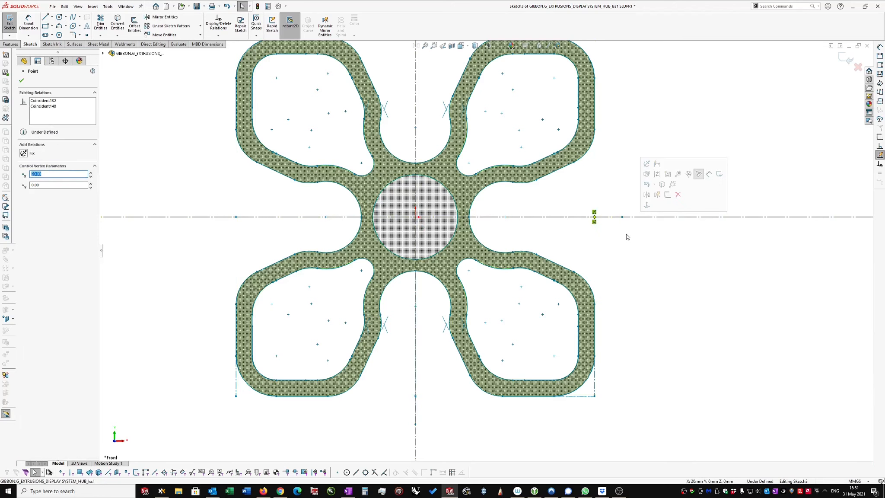
left_click(626, 234)
- Delete the sketch geometry of the two left petals and the lower-right petal, keeping the upper-right petal and centre circle
scroll(278, 209, "up", 1)
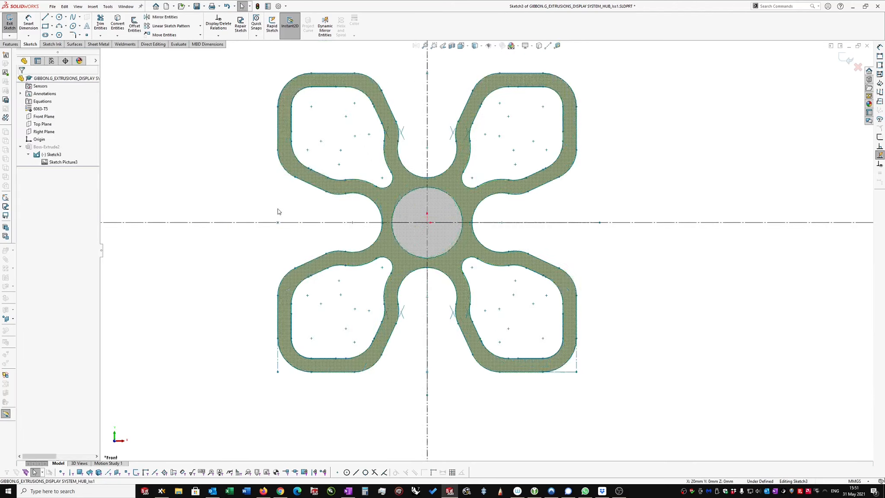
key("z")
mouse_move(261, 50)
left_mouse_down()
mouse_move(432, 283)
mouse_move(437, 391)
left_mouse_up()
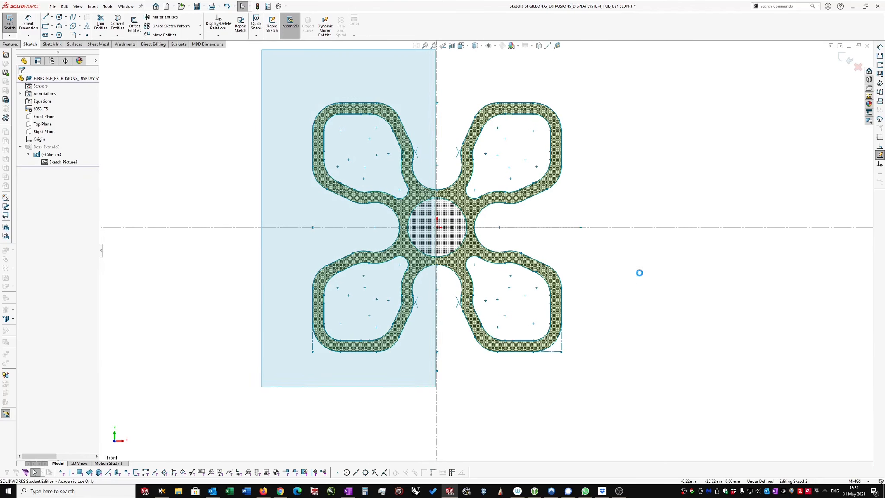
mouse_move(267, 236)
left_mouse_down()
mouse_move(385, 263)
mouse_move(628, 383)
left_mouse_up()
left_click(639, 340)
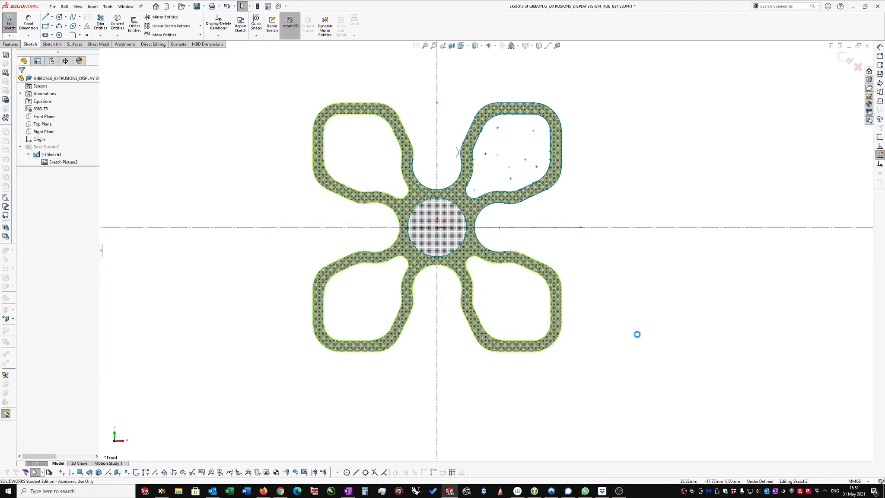
- Chain-select the closed inner outline of the upper-right petal and delete it
scroll(609, 177, "down", 4)
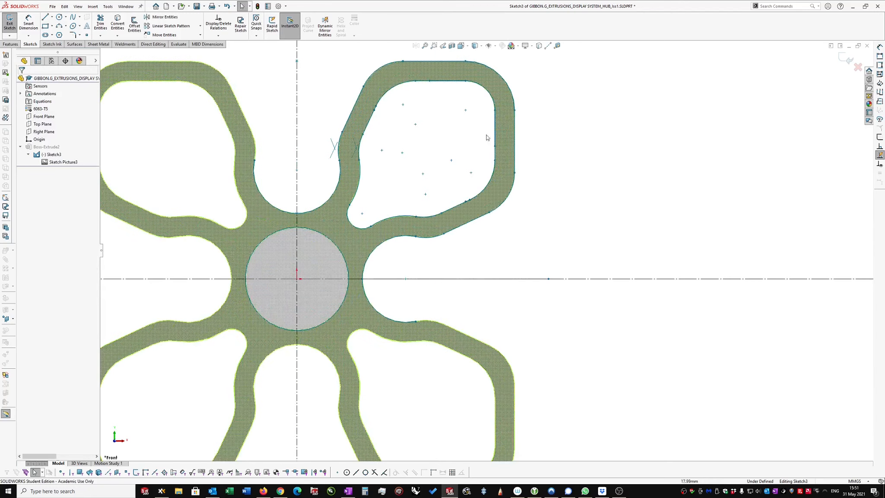
right_click(368, 120)
left_click(391, 125)
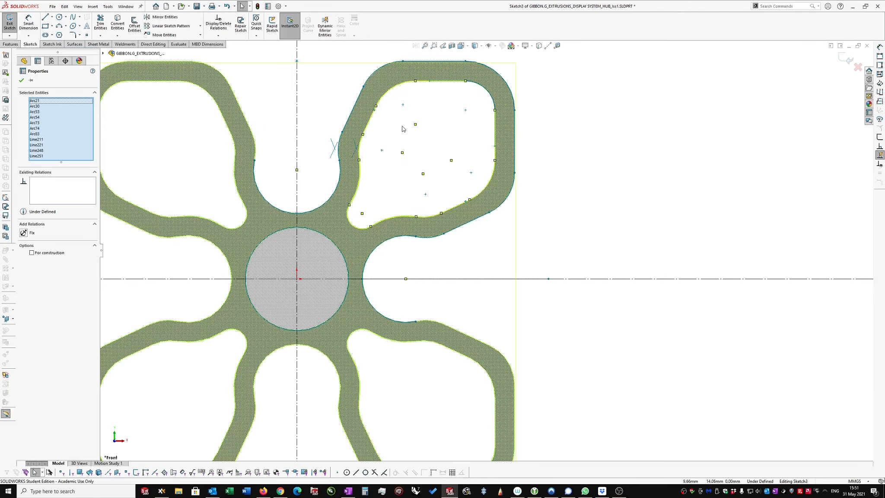
key("Escape")
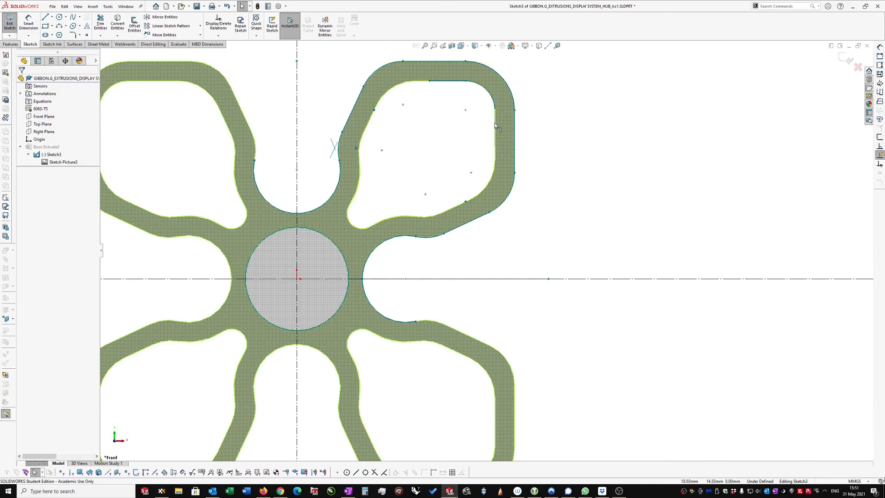
- Delete the leftover horizontal line at the top of the upper-right petal's inner outline
left_click(446, 83)
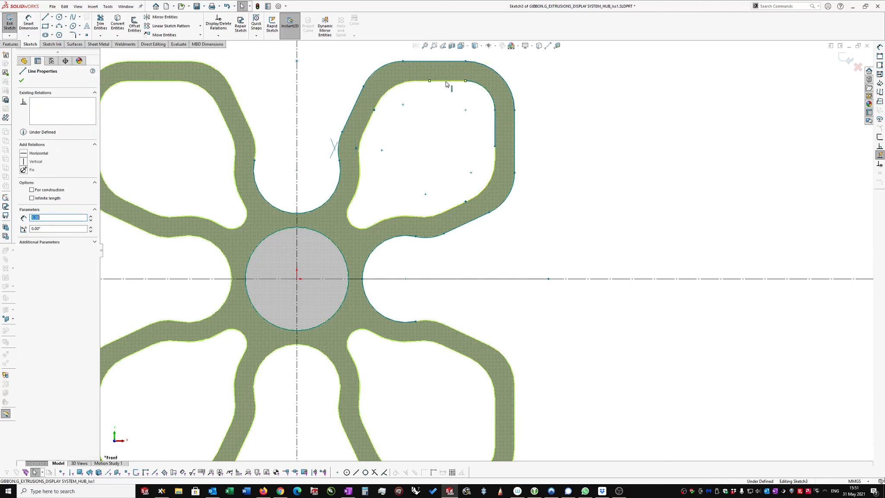
right_click(446, 82)
left_click(599, 93)
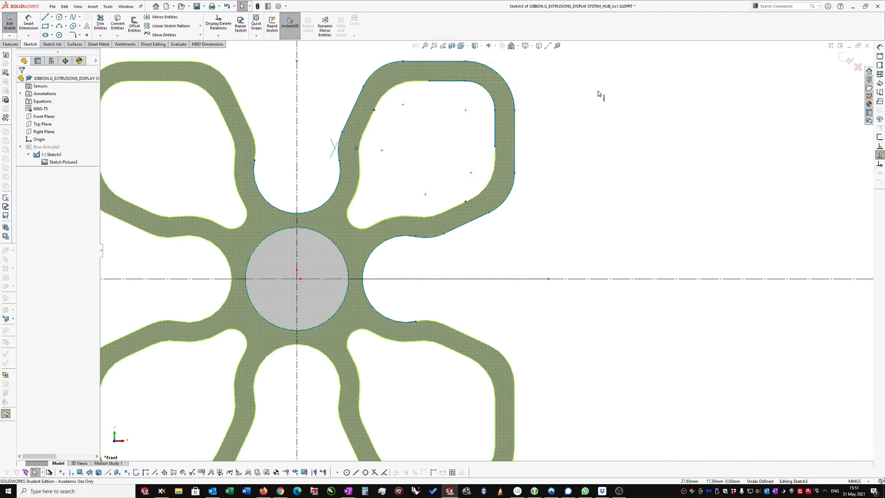
right_click(460, 82)
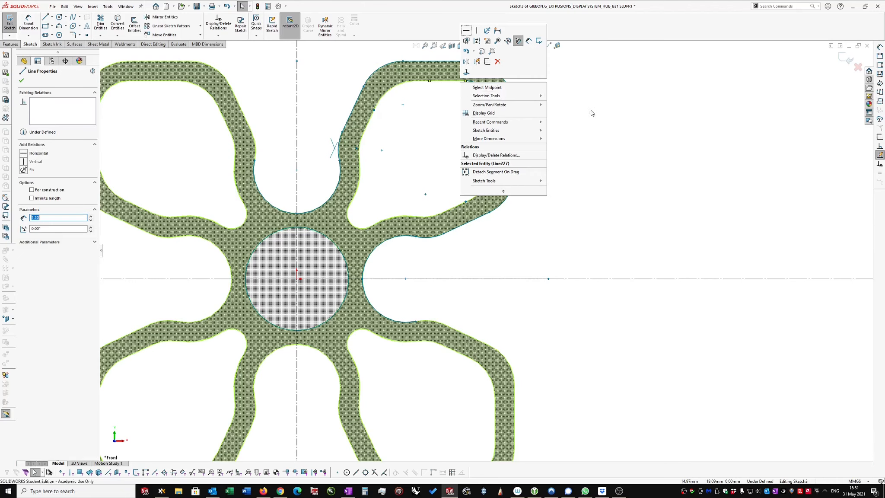
left_click(592, 135)
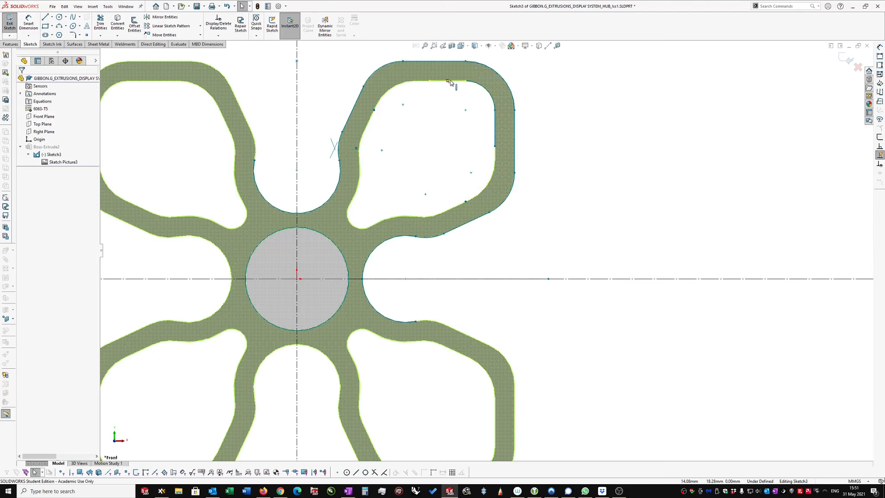
left_click(450, 81)
left_click_drag(460, 98, 446, 81)
left_click(451, 82)
left_click(451, 81)
key("Escape")
left_click(450, 82)
key("Delete")
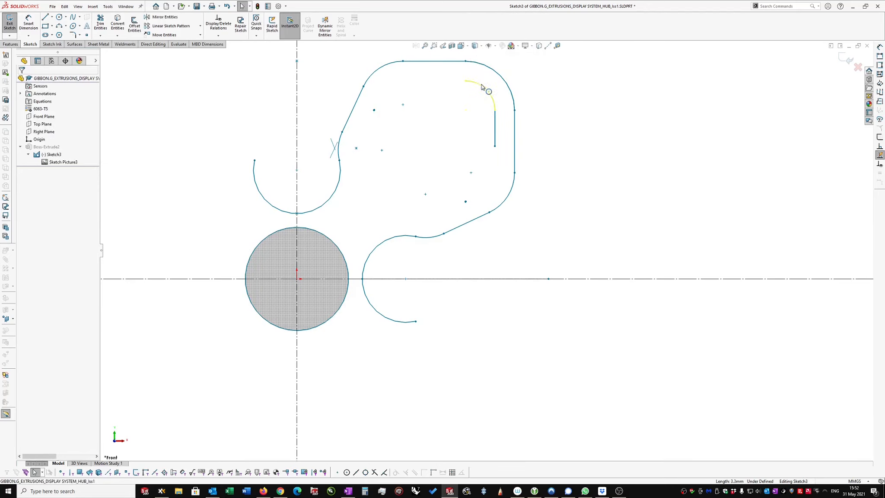
- Delete the leftover corner arc and vertical line of the upper-right petal's inner outline
left_click(482, 88)
key("Escape")
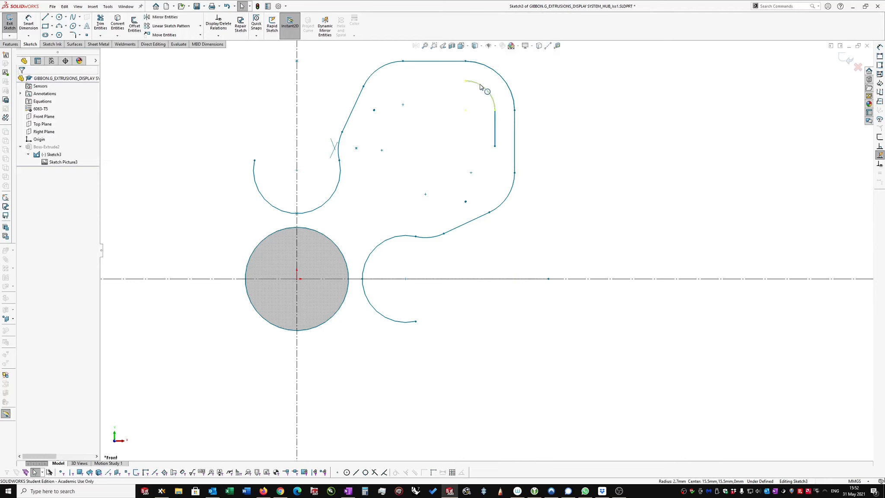
left_click(481, 88)
key("Escape")
left_click(480, 86)
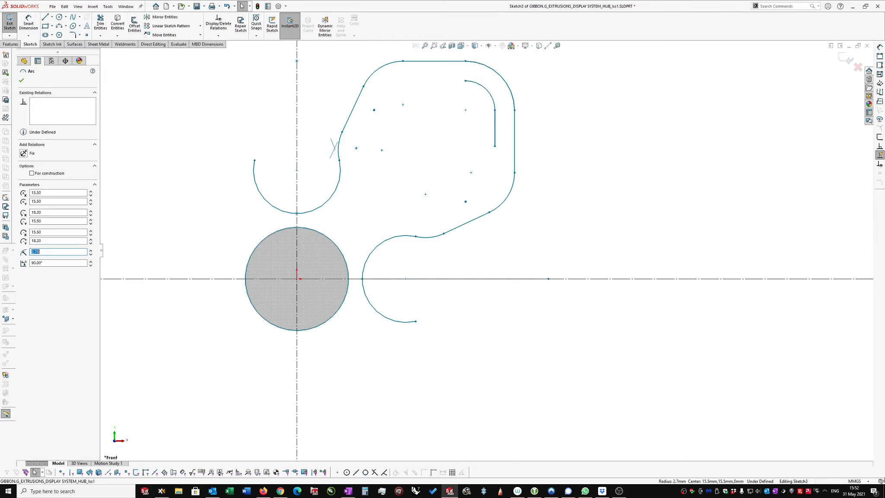
key("Escape")
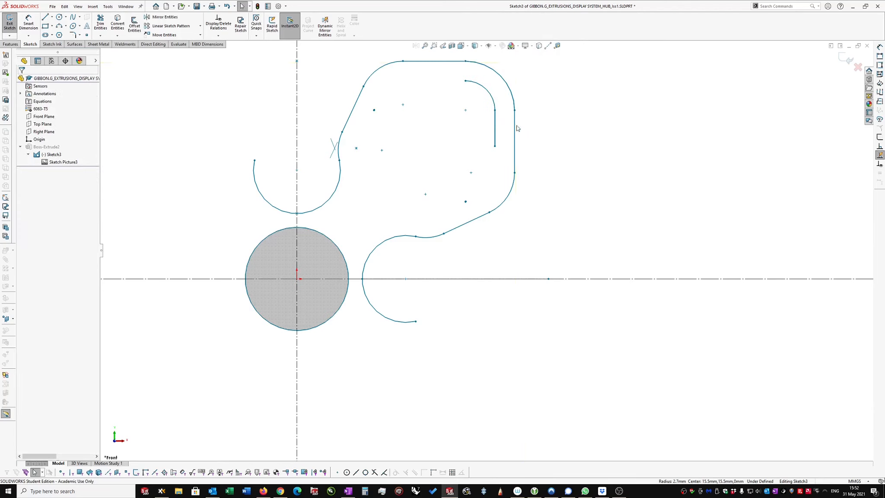
left_click(495, 123)
key("Escape")
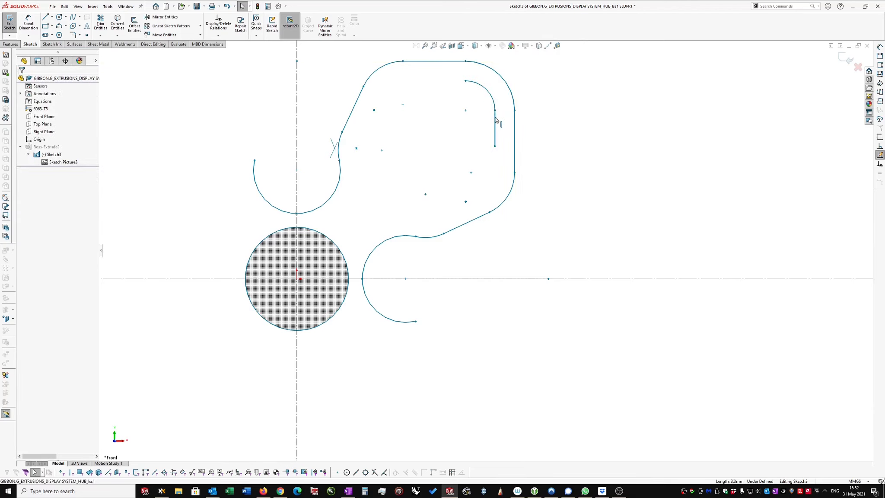
left_click(494, 124)
key("Escape")
left_click(493, 100)
key("Delete")
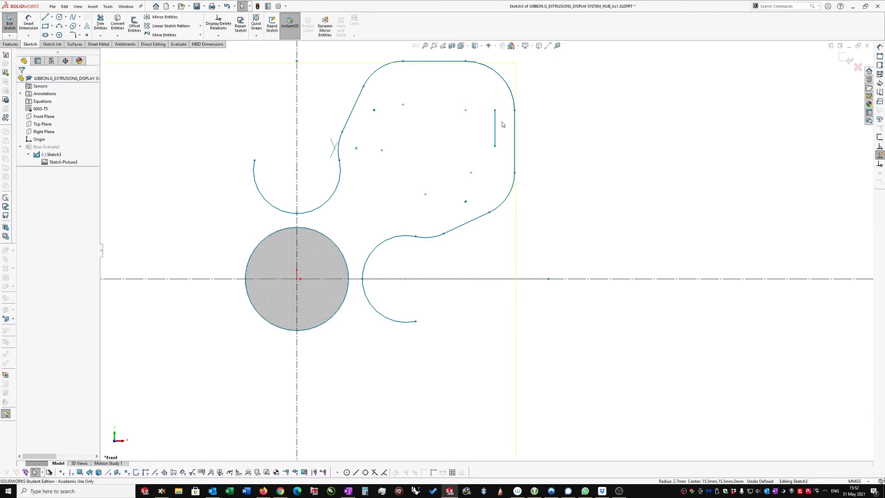
left_click(496, 130)
key("Delete")
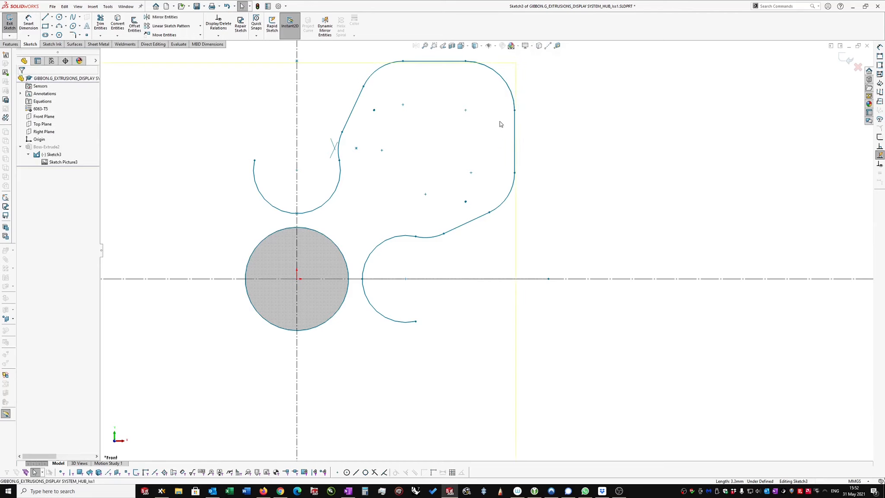
- Delete the large open arc that crosses the vertical centreline above the centre circle
scroll(433, 136, "up", 2)
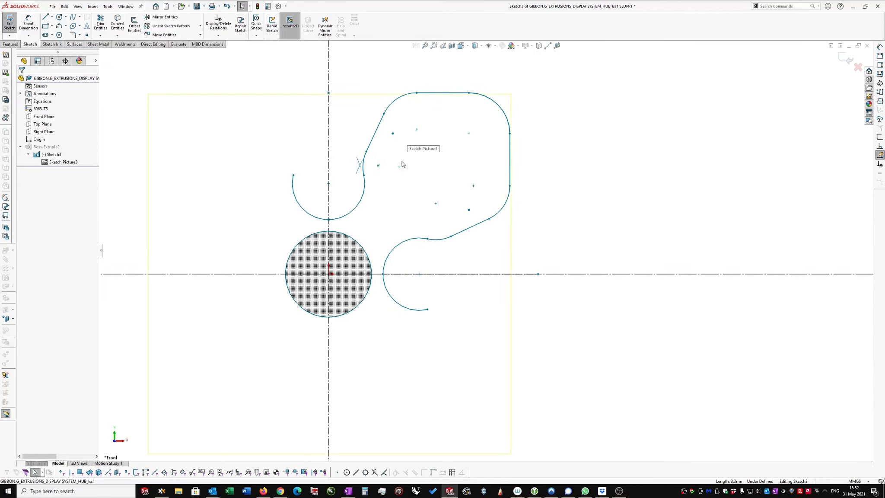
left_click(359, 206)
key("Escape")
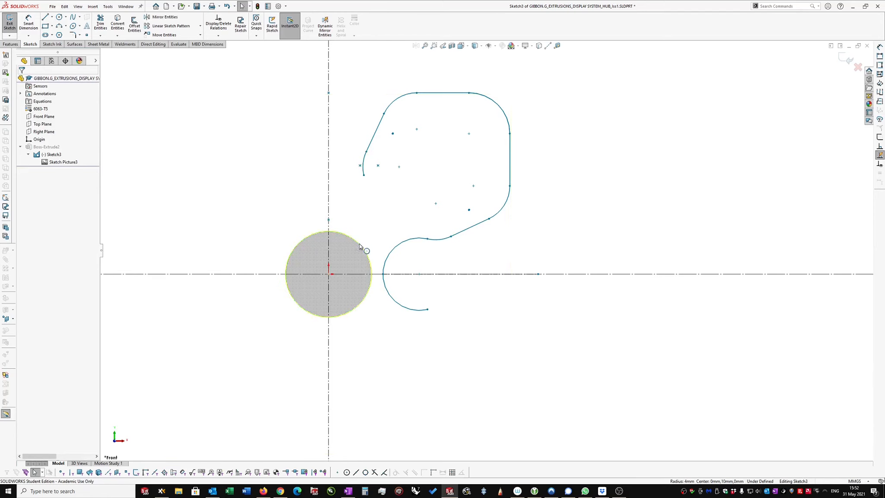
- Try resizing the centre circle freehand to test its freedom, and undo the resize
right_click_drag(580, 343, 580, 303)
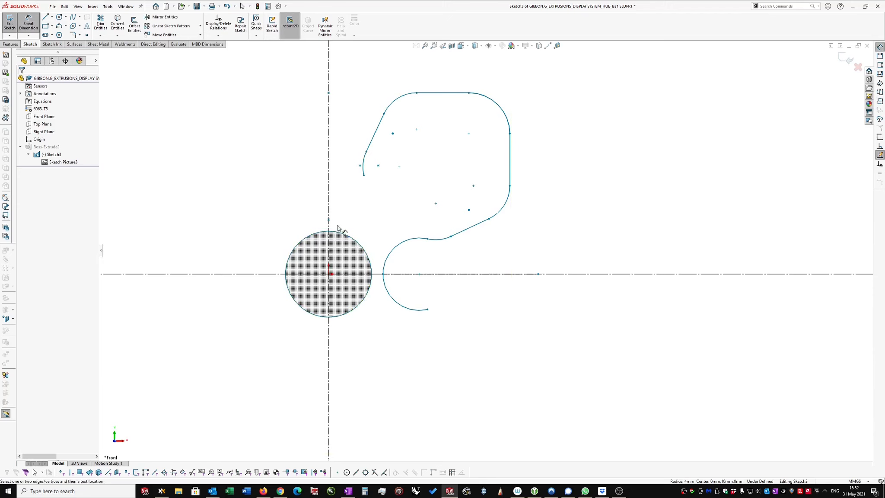
key("Escape")
mouse_move(359, 244)
left_mouse_down()
mouse_move(380, 224)
mouse_move(370, 233)
left_mouse_up()
left_click(525, 288)
left_click(571, 340)
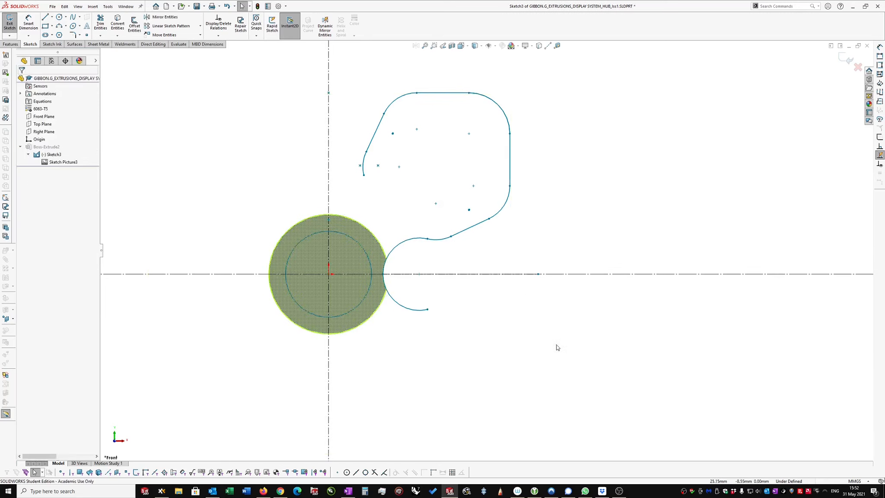
- Add a diameter dimension to the centre circle, accepting its existing size
right_click_drag(556, 345, 556, 322)
left_click(359, 307)
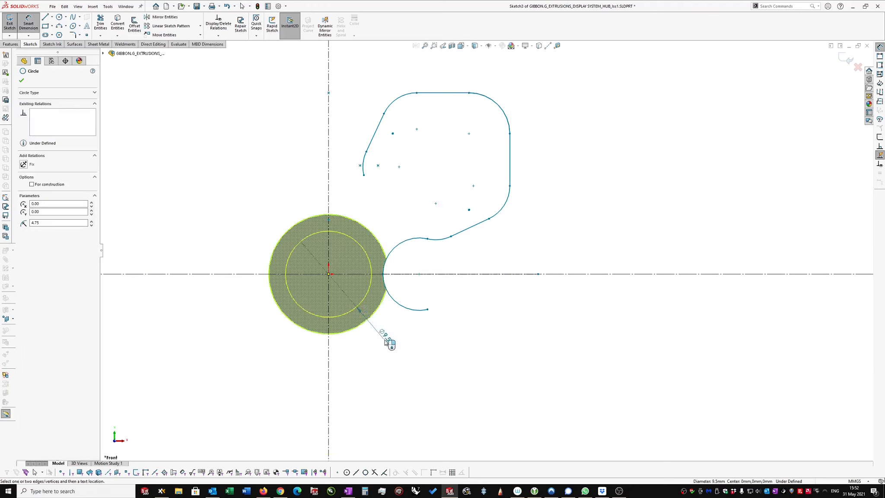
left_click(412, 355)
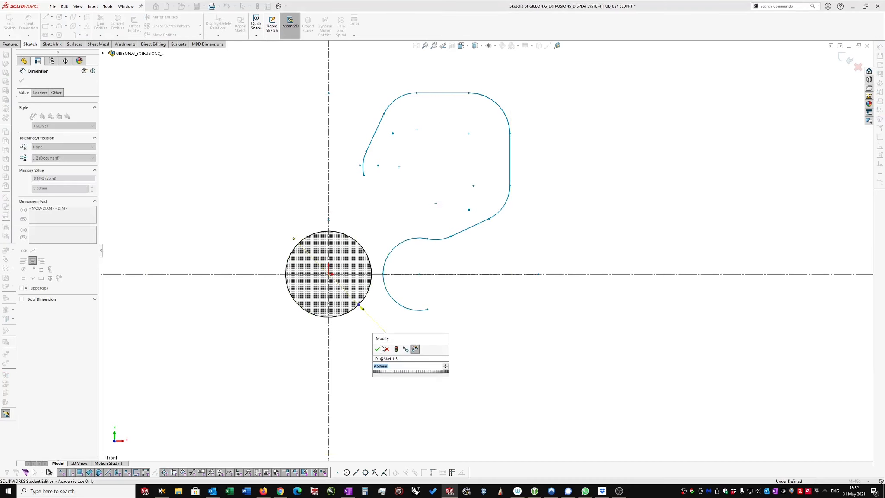
left_click(378, 350)
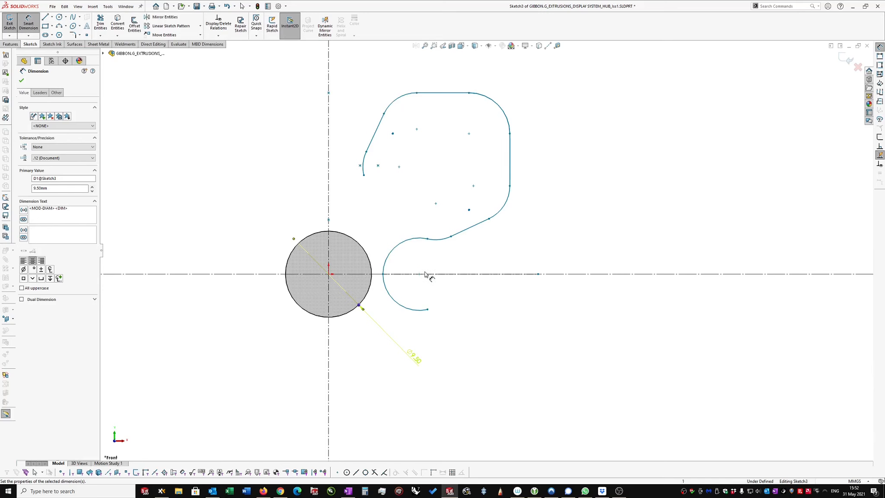
- Try moving the centre point of the open arc on the horizontal centreline, and undo the move
key("Escape")
left_click_drag(421, 276, 461, 269)
key("ctrl+z")
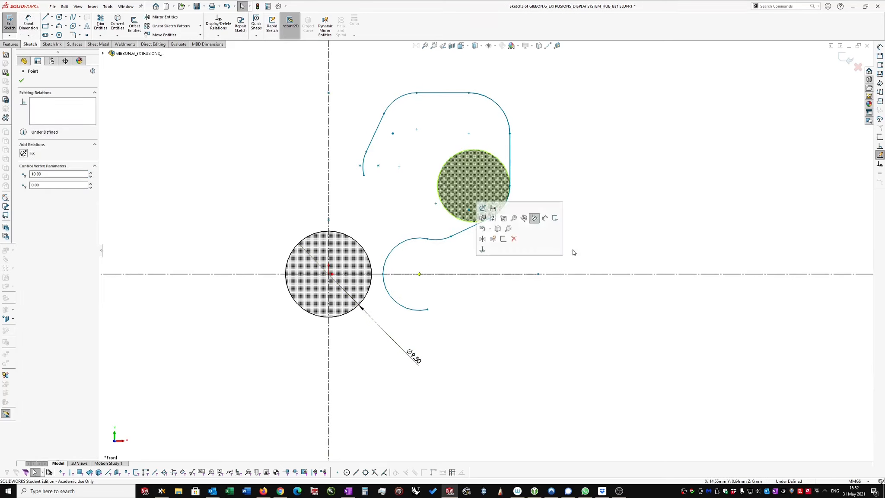
- Dimension the horizontal distance from the vertical centreline to the centre point of the open arc, accepting the existing distance
key("d")
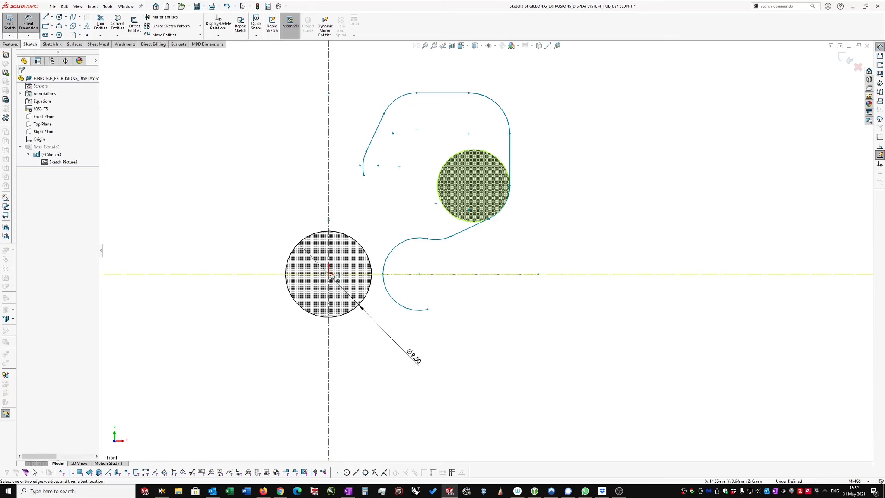
left_click(419, 274)
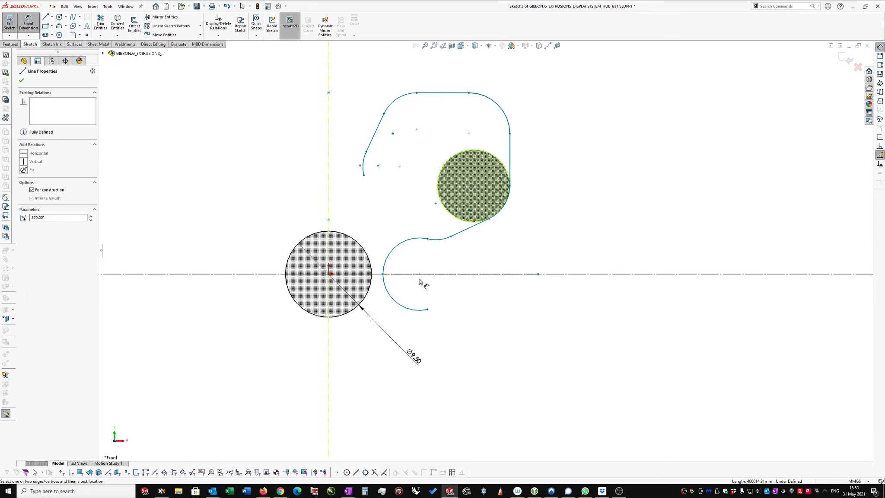
left_click(419, 274)
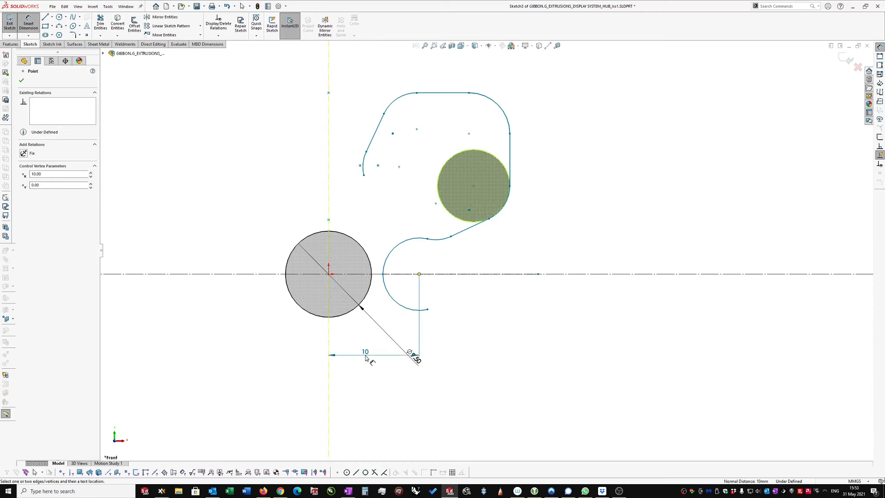
left_click(415, 356)
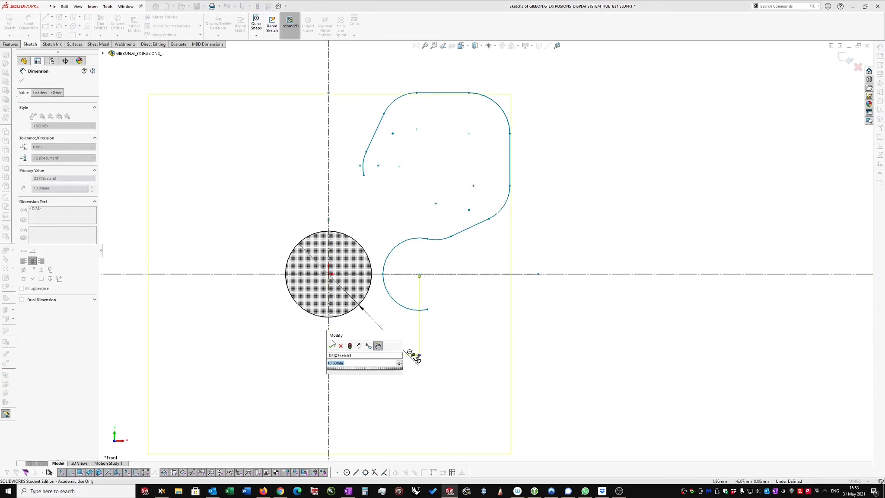
left_click(331, 345)
key("Escape")
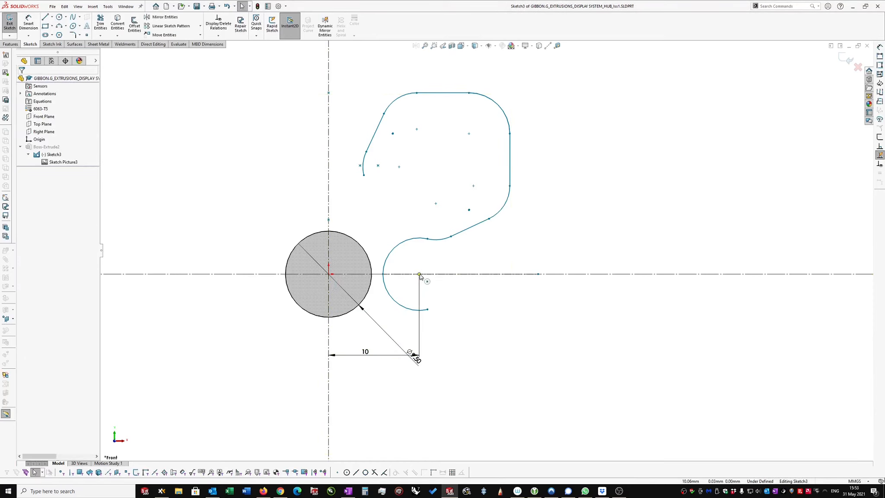
- Add a Horizontal relation between the open arc's centre point and the origin
left_click(420, 274)
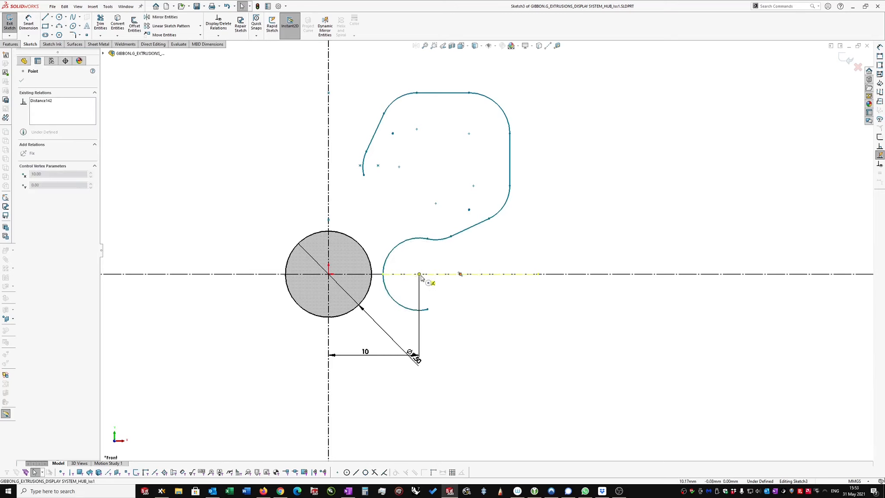
left_click(328, 274, "ctrl")
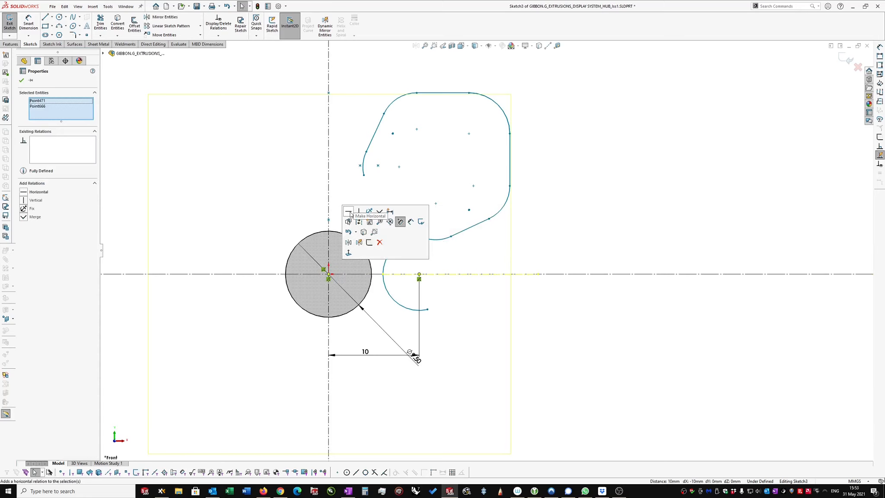
left_click(444, 290)
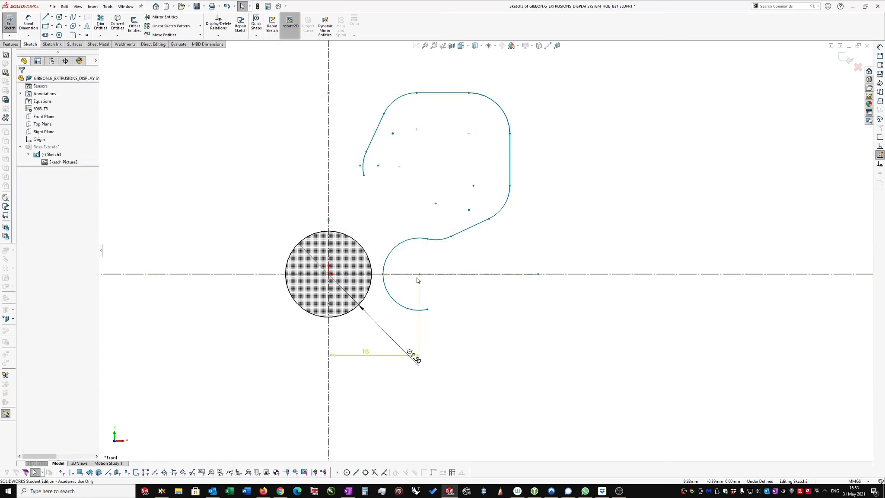
- Add radius dimensions to the open arc on the horizontal centreline and the small arc joining it to the sloped line, accepting their existing sizes
right_click_drag(616, 234, 613, 194)
left_click(388, 258)
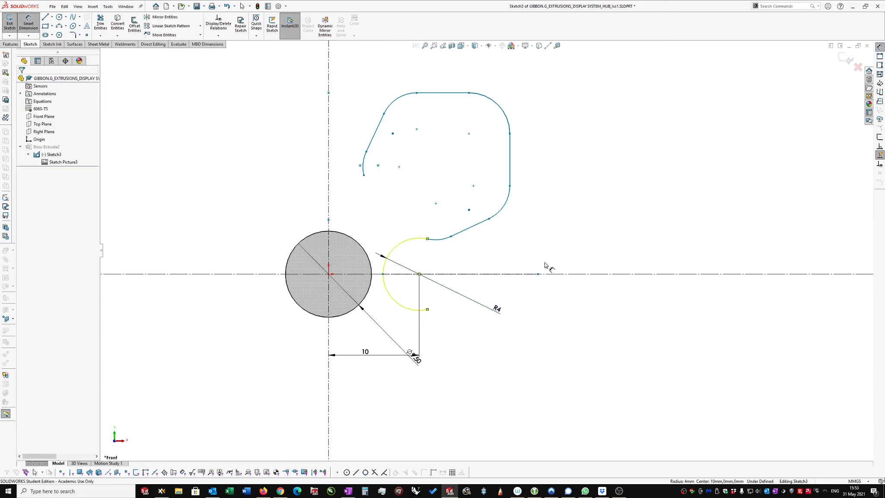
left_click(469, 294)
left_click(462, 302)
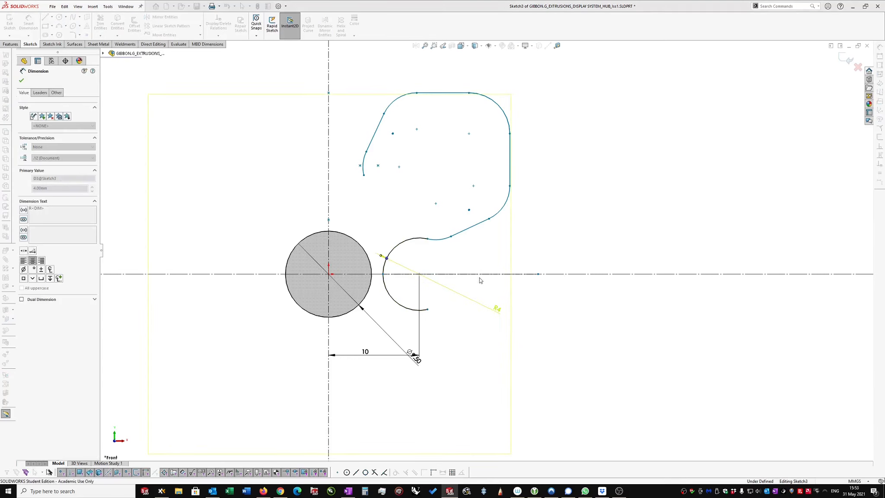
left_click(452, 251)
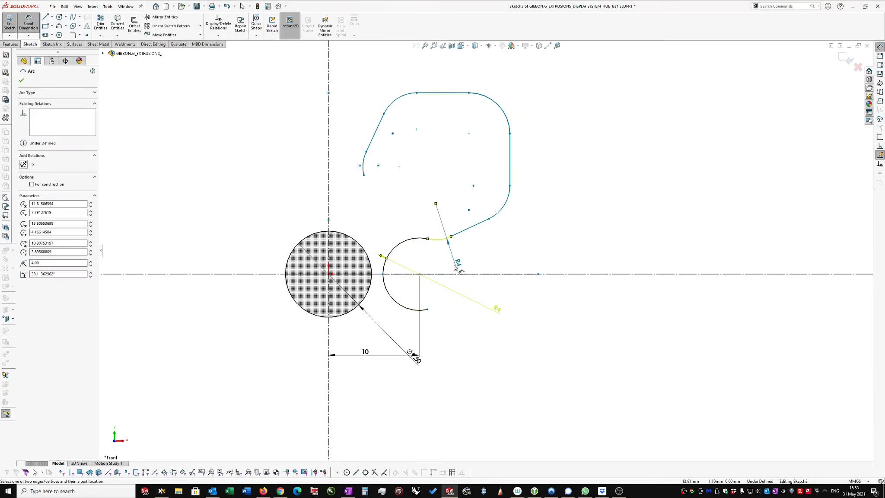
left_click(458, 262)
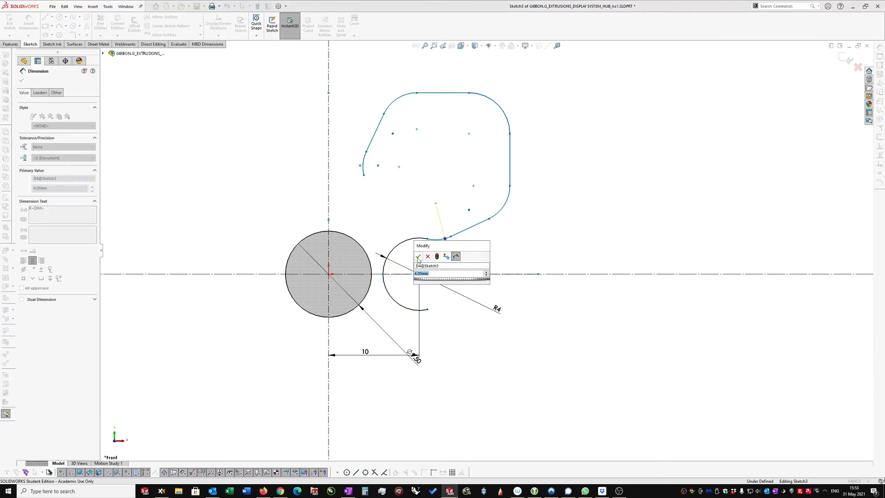
left_click(418, 257)
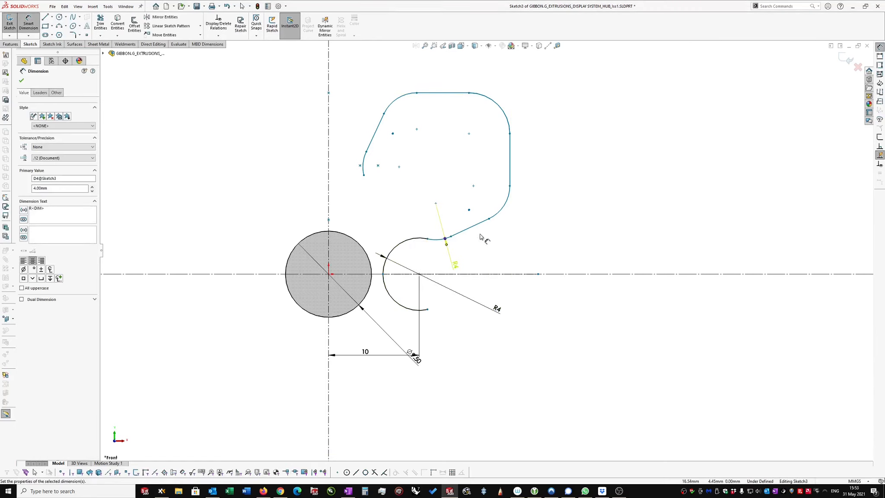
- Sketch a diagonal construction line about 30 mm long from the origin through the petal outline and out past its rounded outer corner
key("Escape")
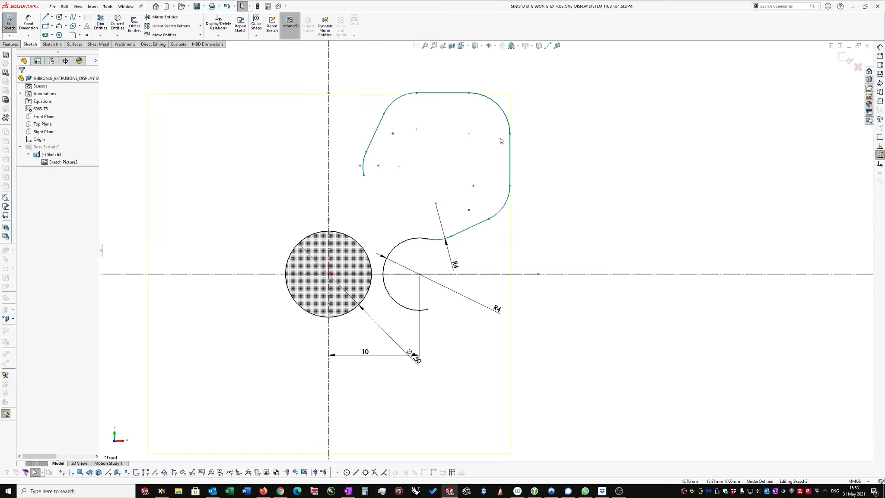
key("s")
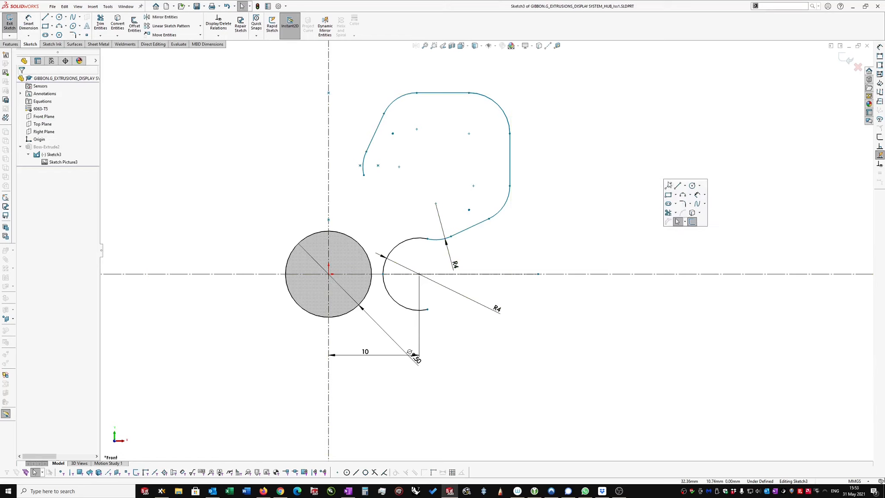
left_click(668, 185)
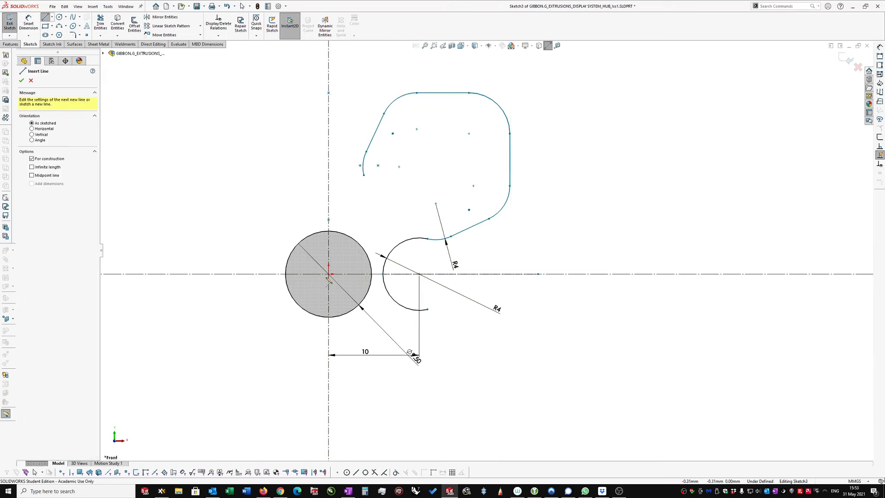
left_click(329, 273)
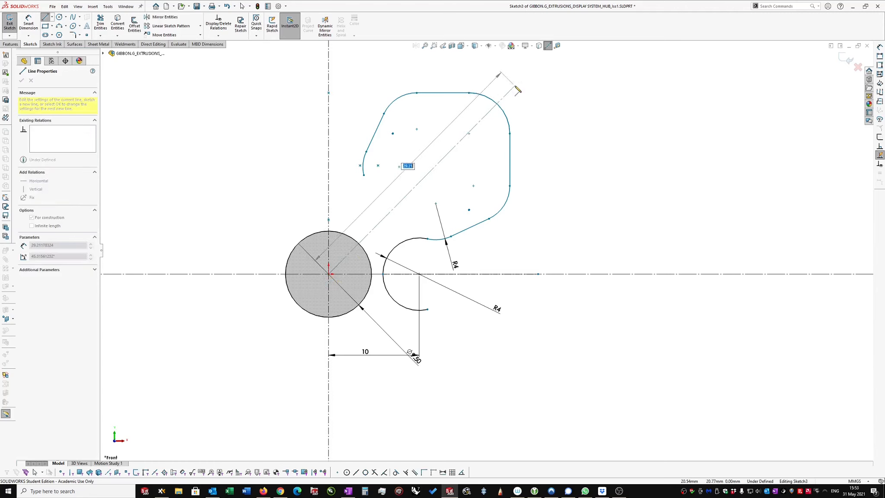
double_click(518, 82)
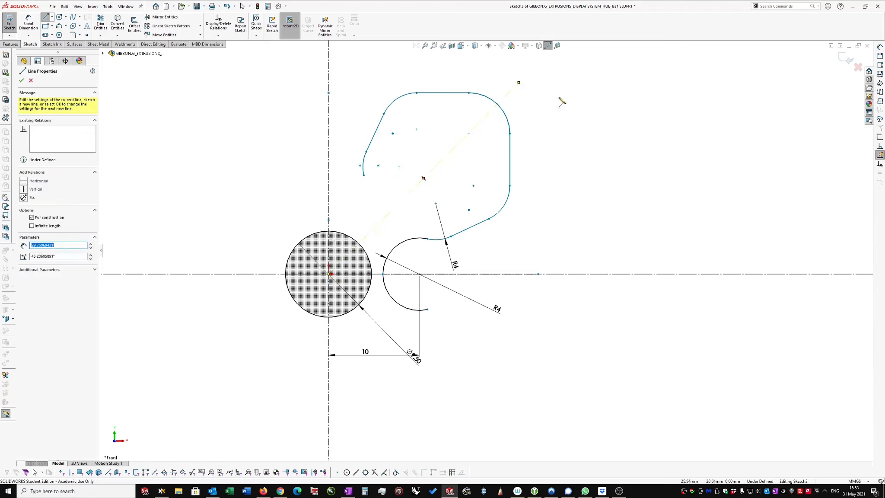
key("Escape")
- Dimension the angle between the diagonal construction line and the horizontal centreline as 45 degrees
right_click_drag(593, 157, 575, 93)
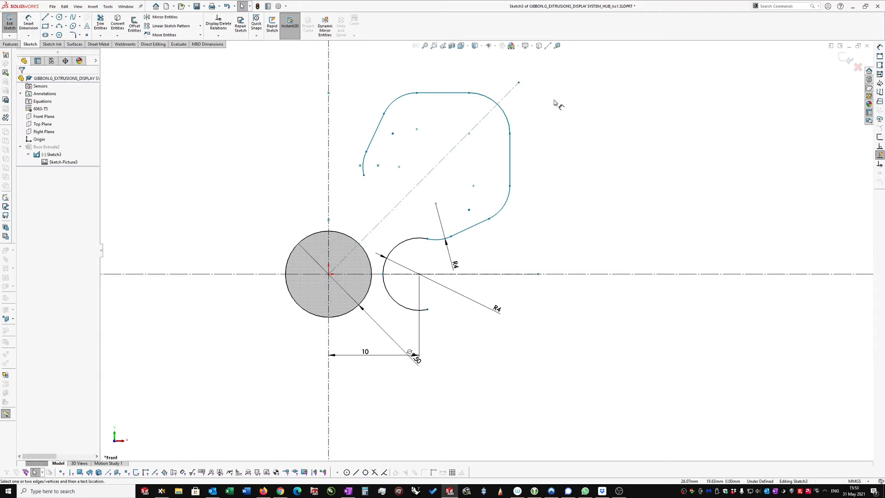
left_click(509, 94)
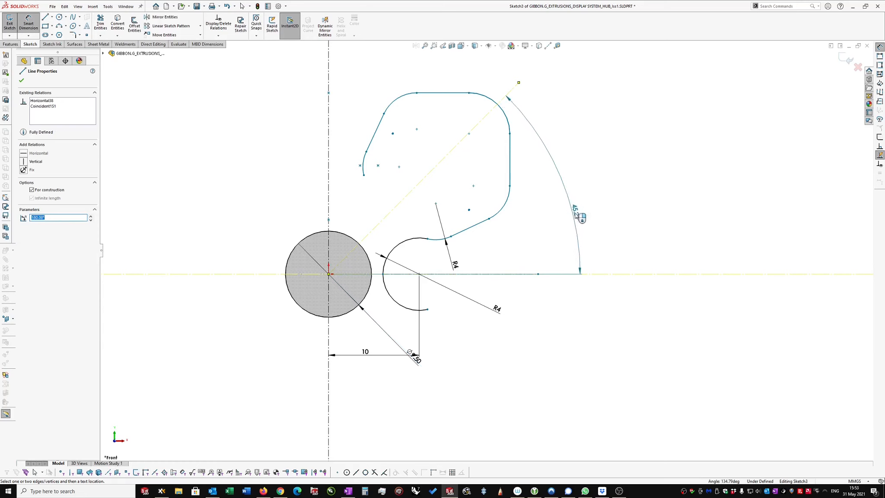
left_click(578, 273)
left_click(616, 216)
type("45")
key("Return")
key("Escape")
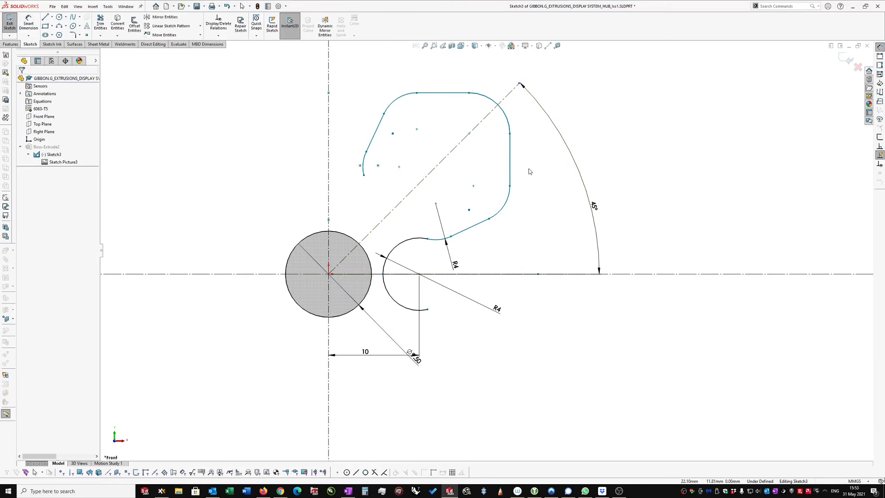
- Add a Symmetric relation between the petal's two sloped lines about the diagonal construction line
left_click(476, 227)
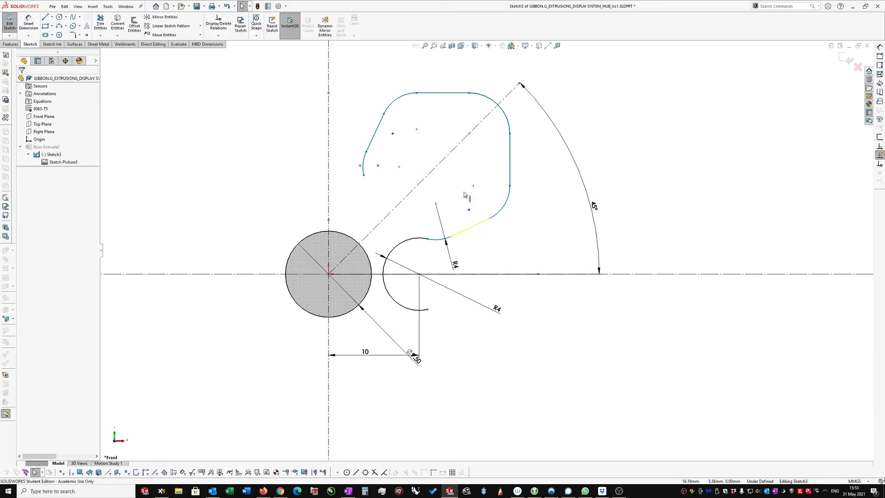
left_click(378, 129, "ctrl")
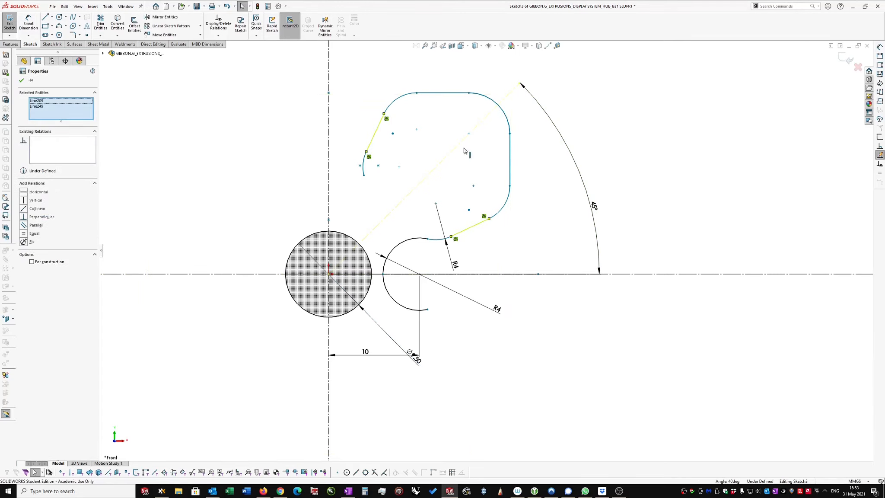
left_click(451, 157, "ctrl")
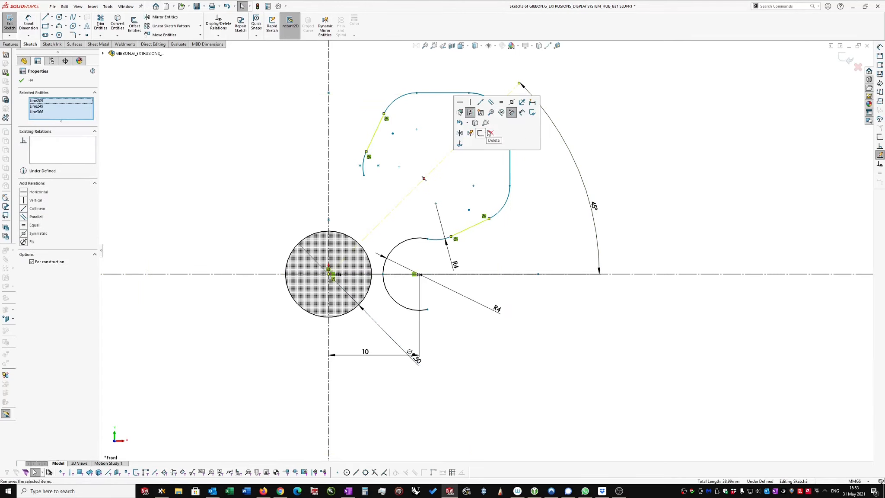
left_click(511, 102)
left_click(526, 149)
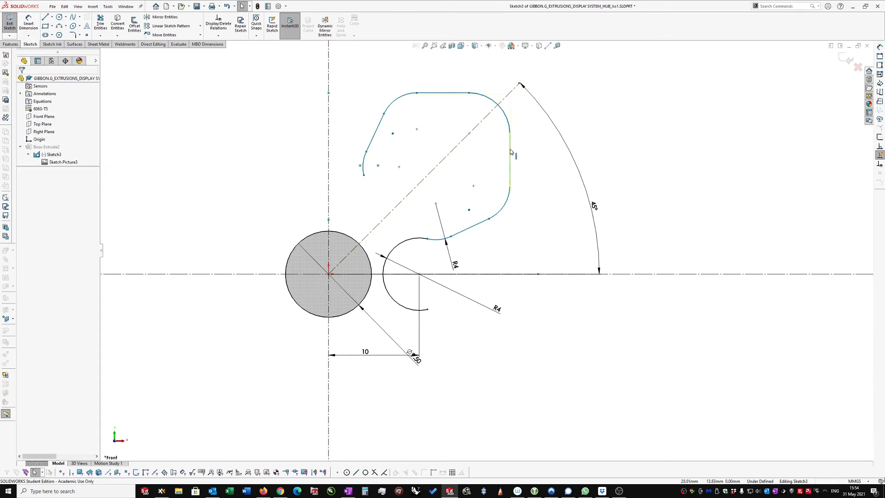
- Make the petal's outer vertical line and upper horizontal line symmetric about the diagonal construction line
left_click(510, 149)
left_click(443, 92, "ctrl")
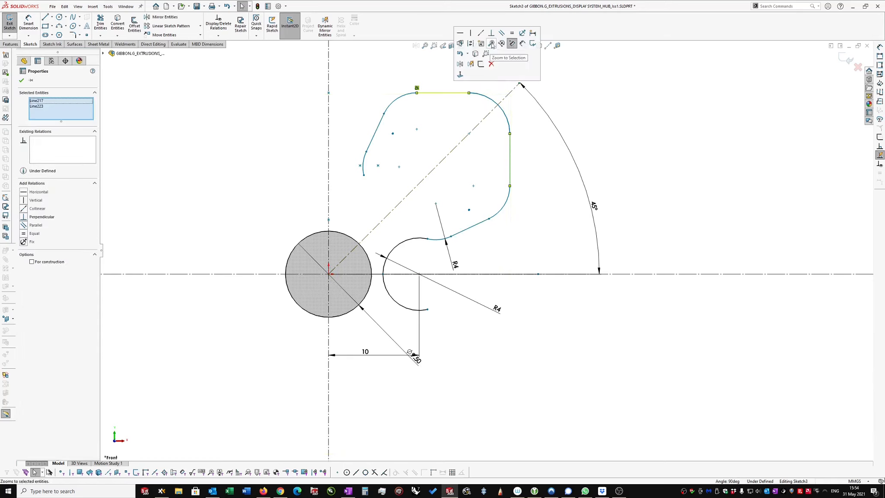
left_click(472, 134, "ctrl")
left_click(548, 65)
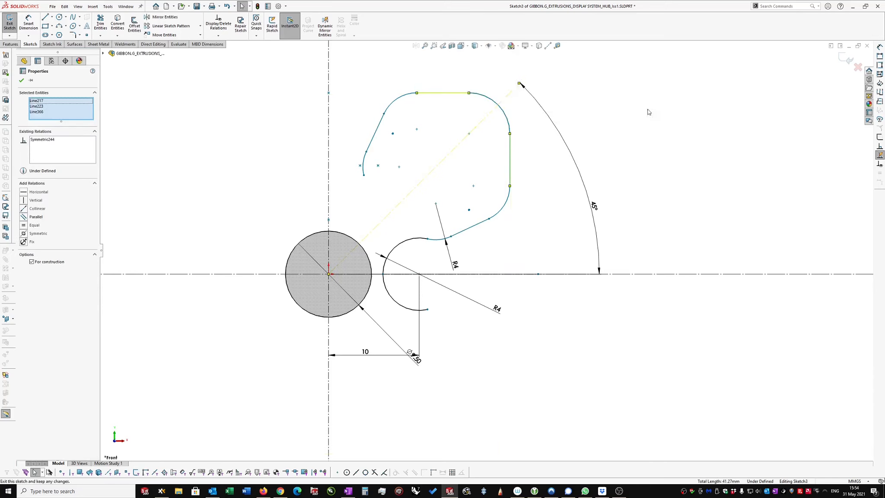
key("Escape")
- Add a Symmetric relation about the diagonal construction line between the two corner arcs that join the sloped lines to the straight outer edges
left_click(508, 197)
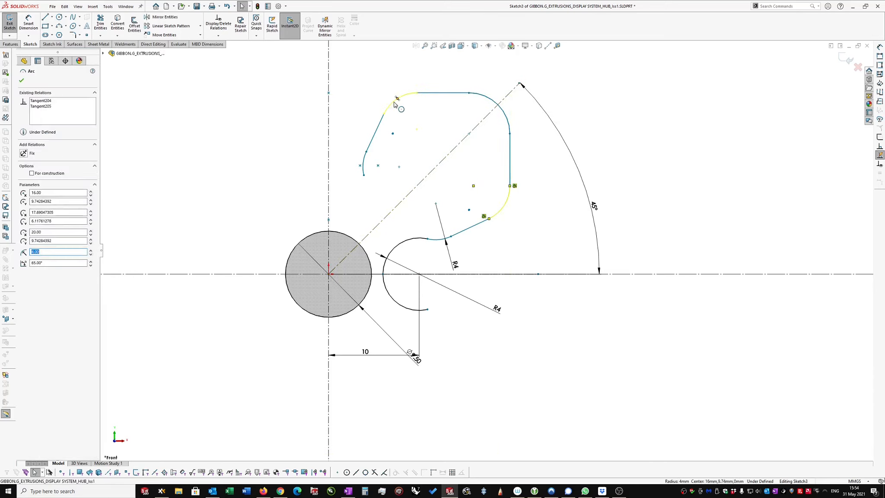
left_click(397, 103, "ctrl")
left_click(486, 117, "ctrl")
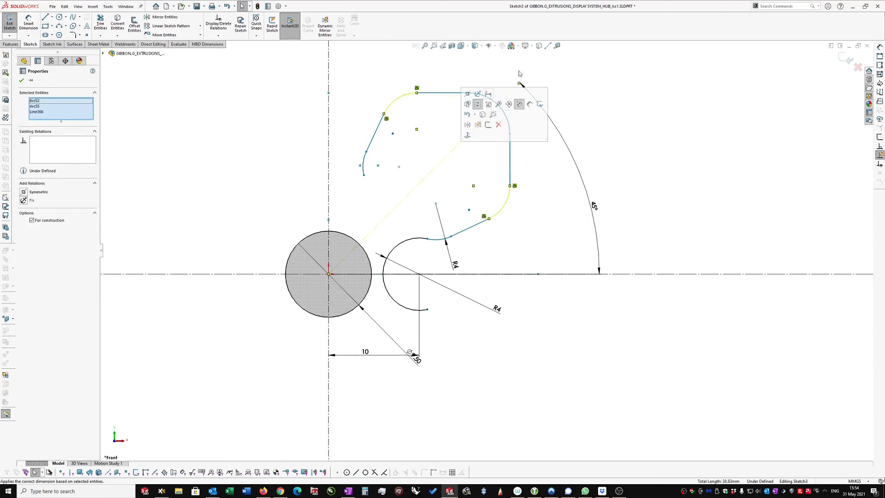
left_click(467, 95)
key("Escape")
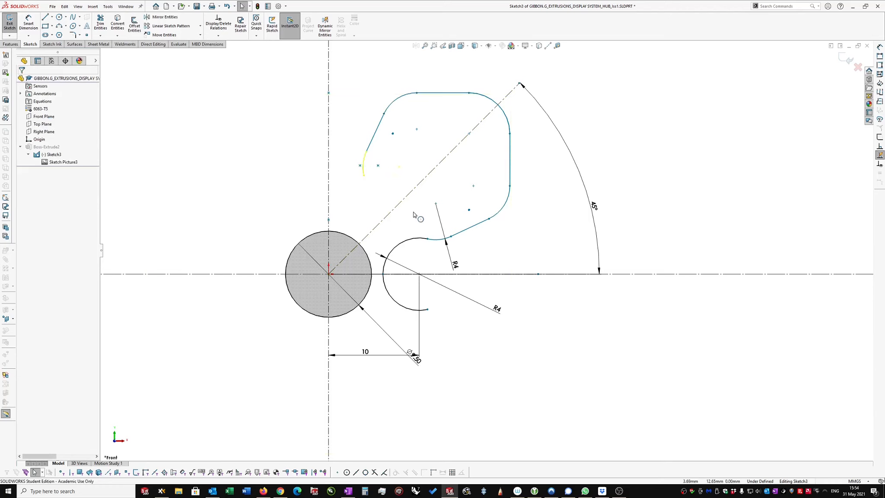
left_click(364, 166)
left_click(440, 239, "ctrl")
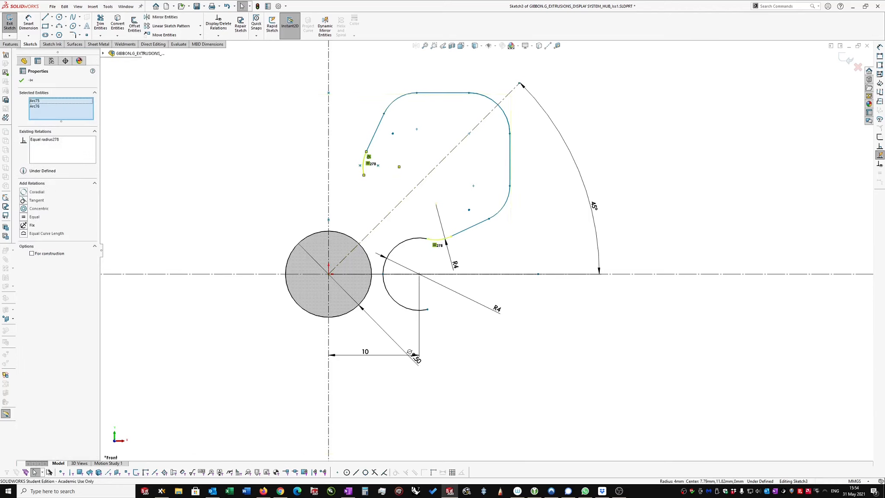
left_click(425, 182, "ctrl")
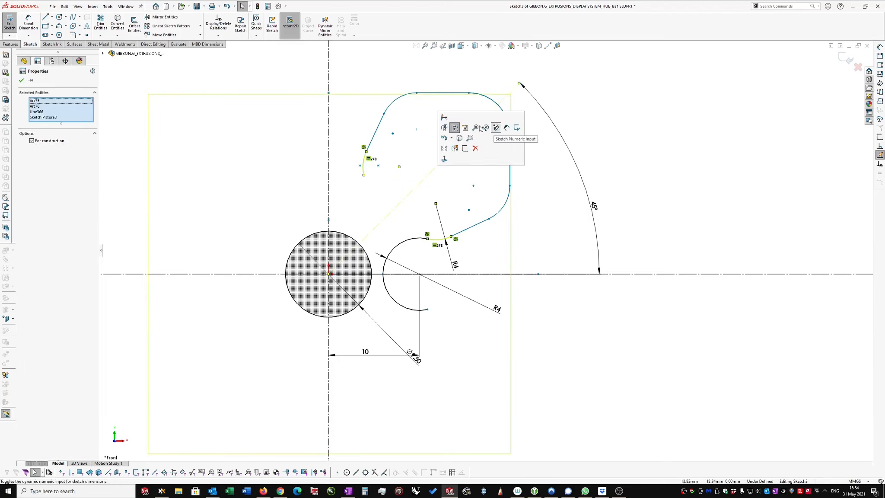
left_click(648, 143)
right_click_drag(644, 220, 645, 201)
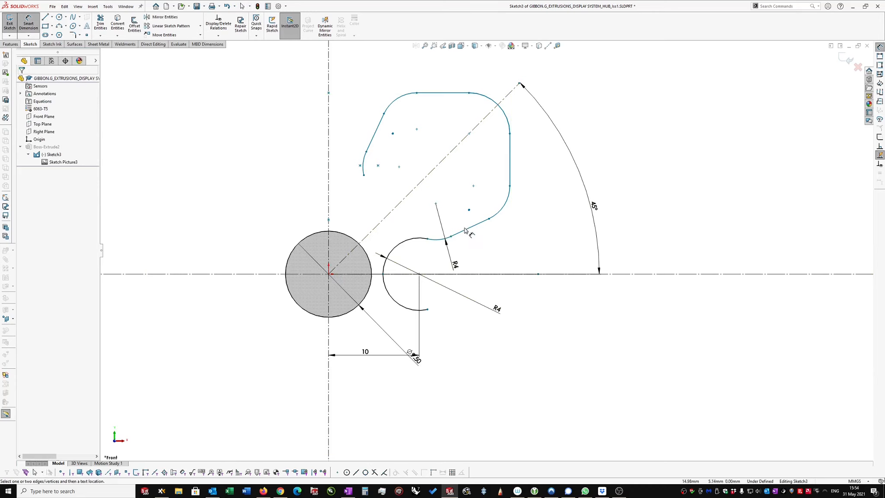
key("Escape")
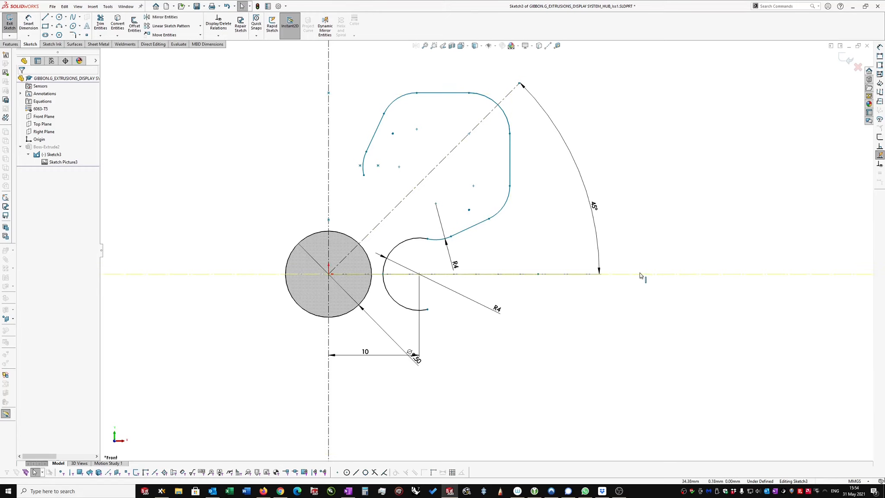
- Delete the redundant short line lying on the horizontal centreline
left_click(508, 274)
left_click(538, 285)
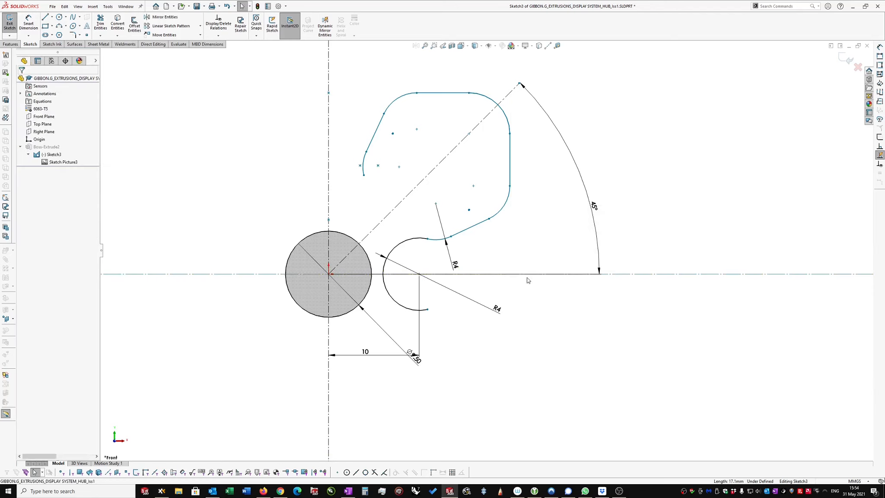
- Create a virtual sharp point where the petal's lower sloped line, if extended, meets the horizontal centreline
scroll(479, 240, "down", 1)
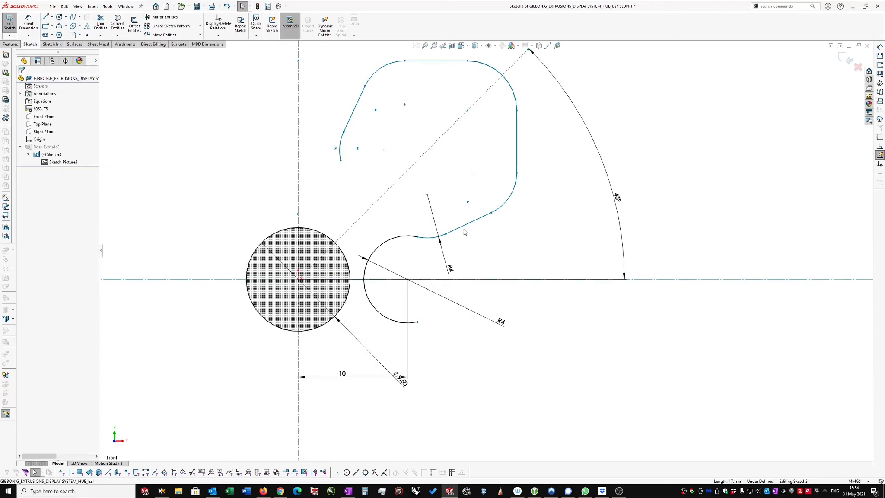
left_click(460, 230)
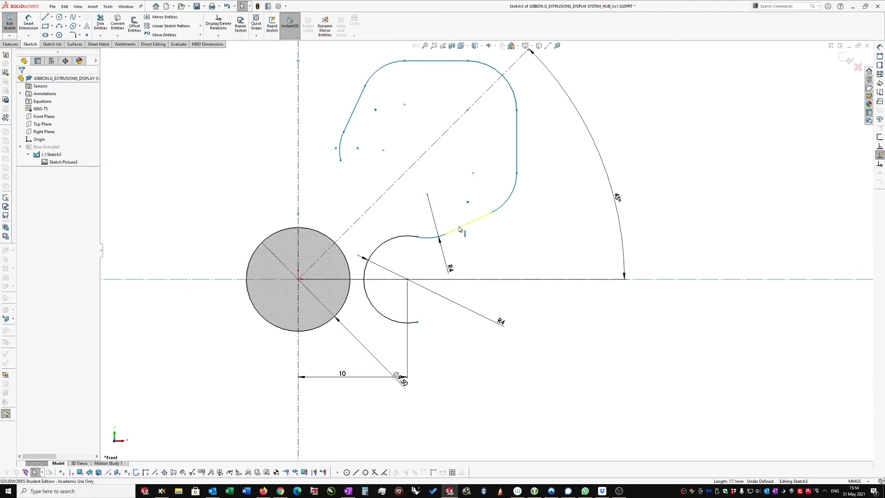
left_click(671, 281, "ctrl")
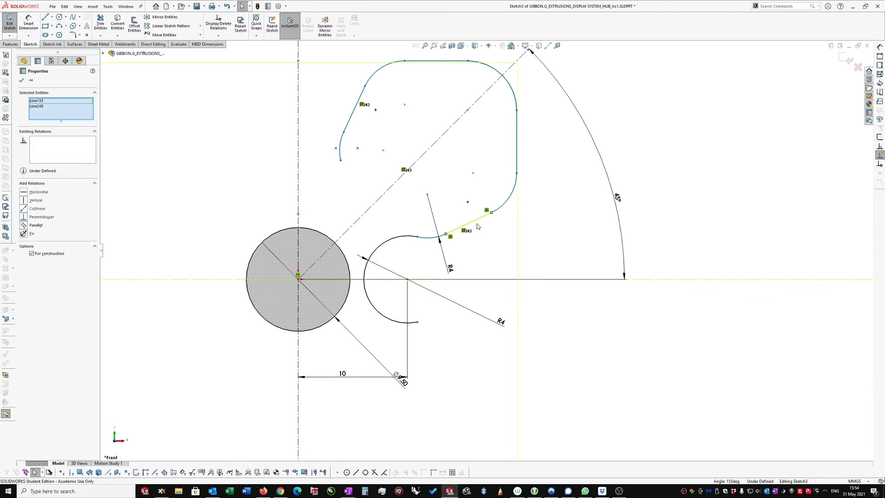
left_click(88, 36)
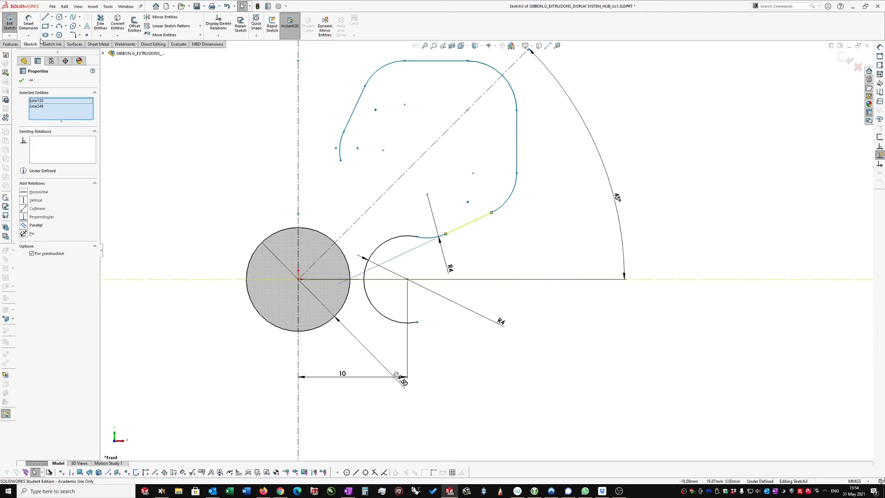
left_click(21, 80)
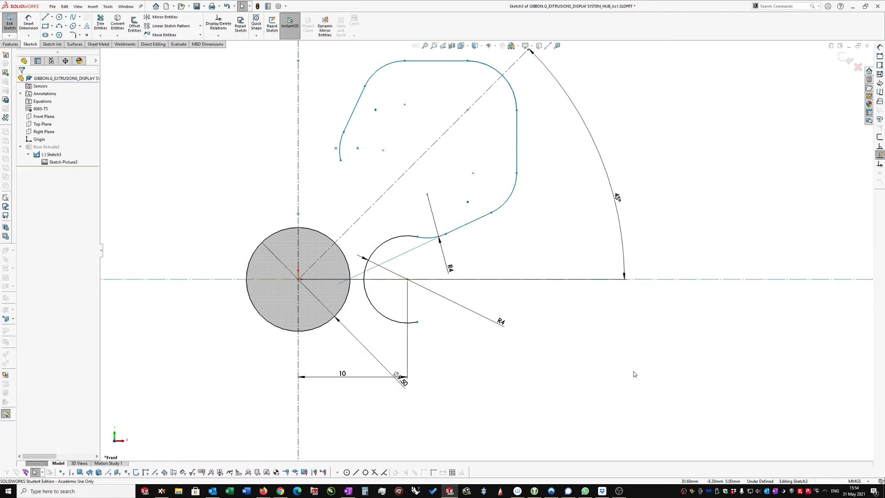
- Dimension the horizontal distance from the vertical centreline to the virtual sharp point, accepting the existing distance
right_click_drag(629, 339, 619, 315)
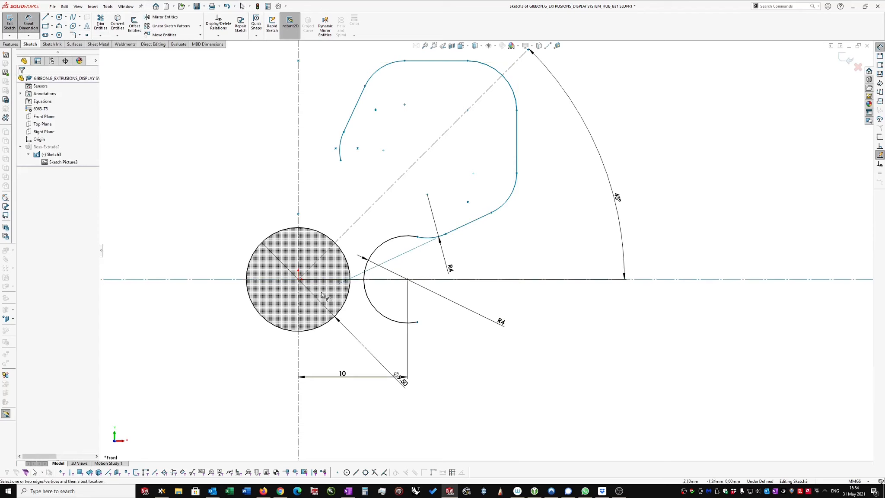
left_click(299, 291)
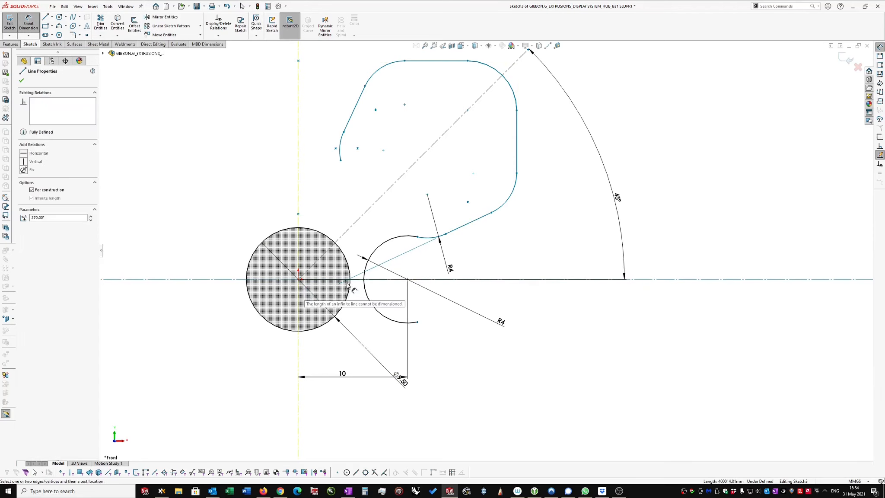
left_click(348, 279)
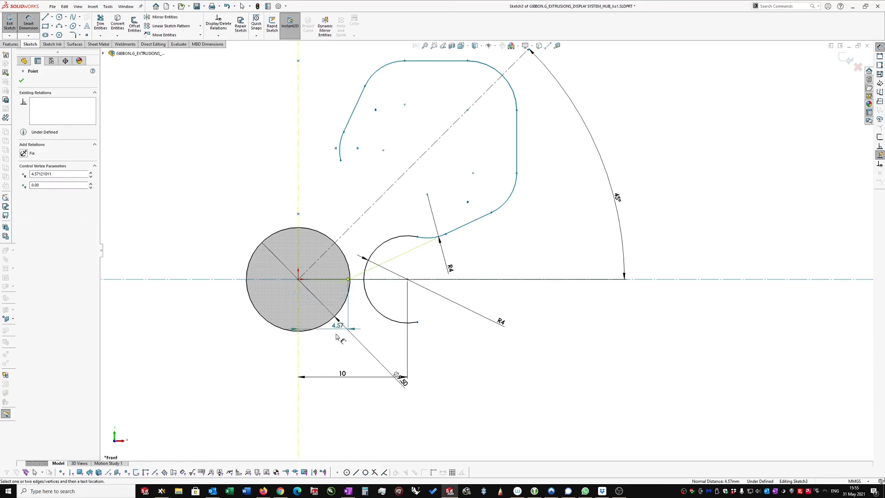
left_click(320, 356)
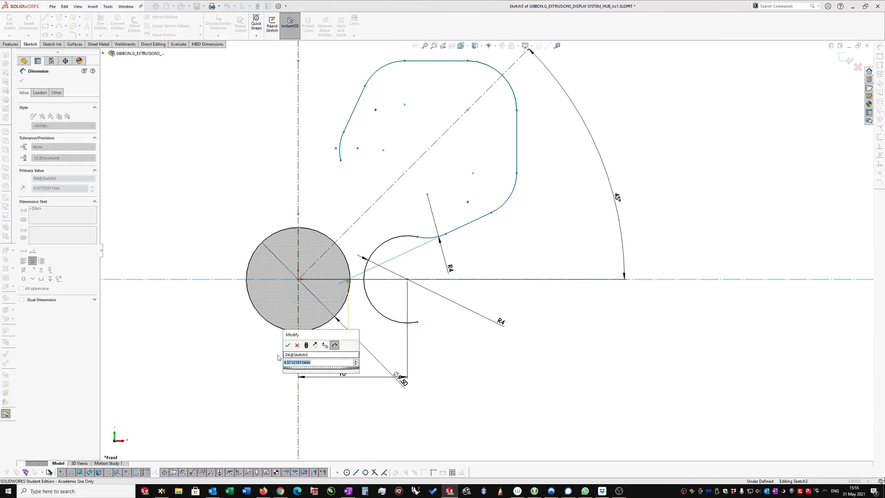
left_click(287, 345)
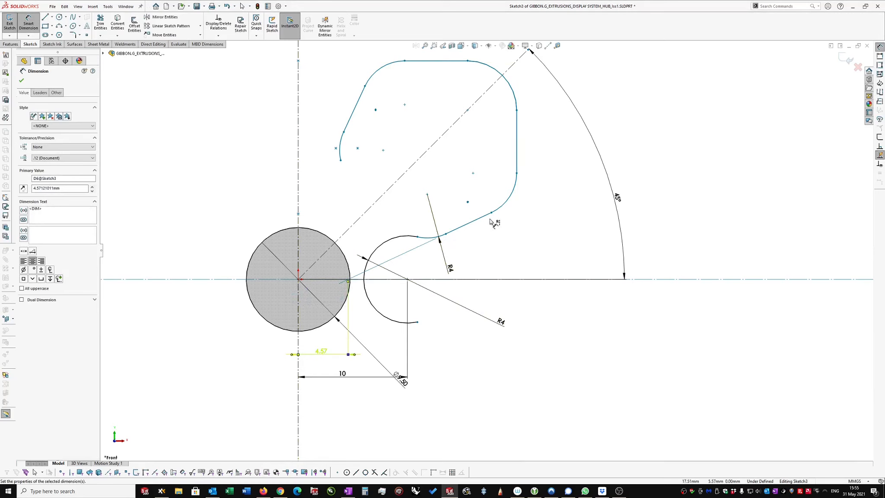
key("Escape")
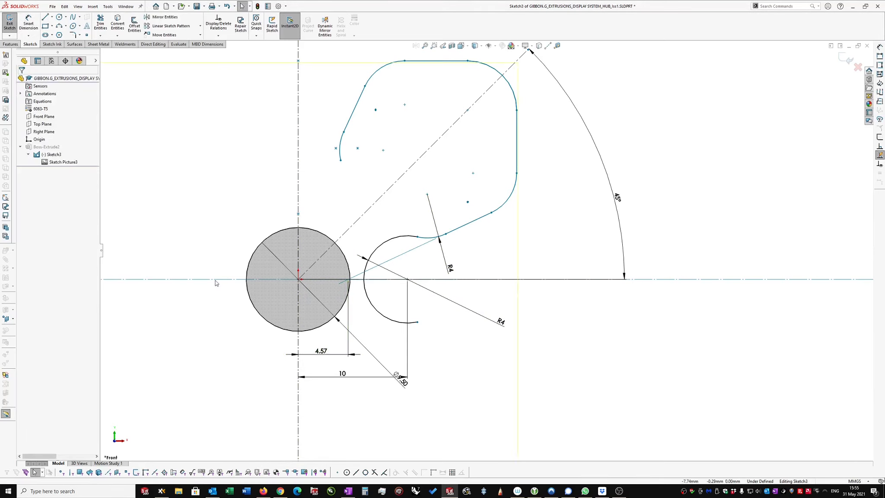
left_click(214, 279)
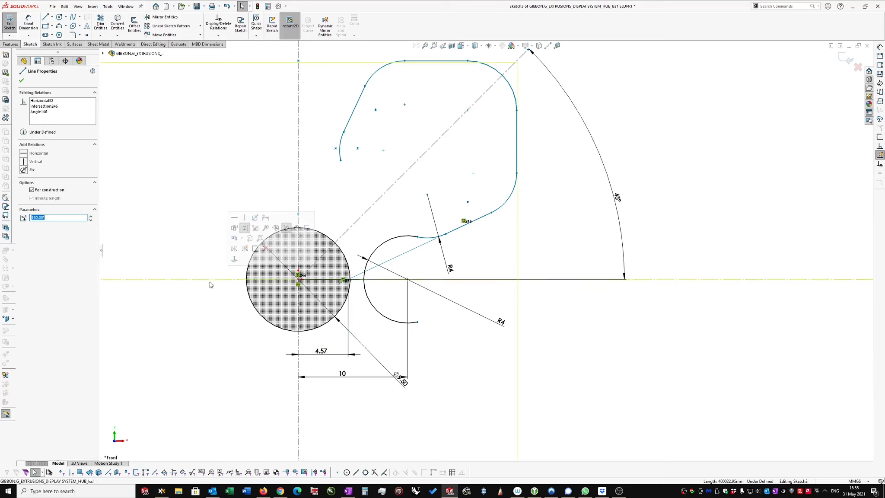
left_click(635, 299)
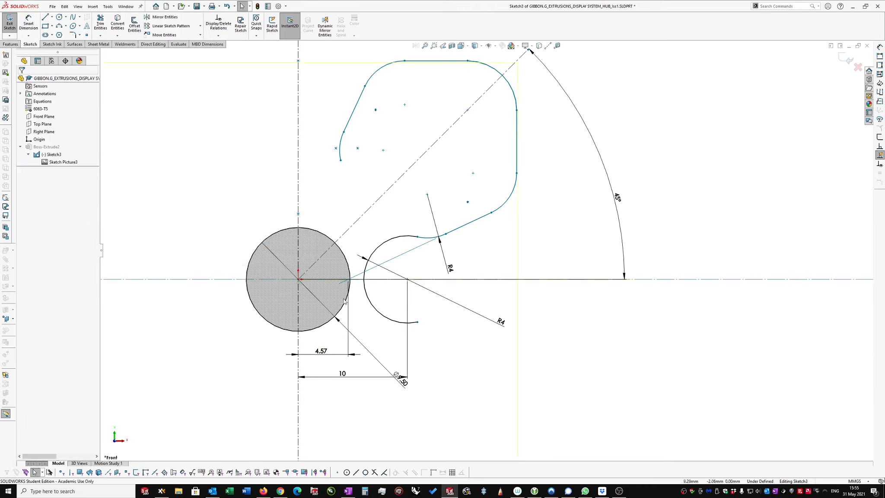
- Add a Coincident relation between the horizontal centreline and the origin point at the circle's centre
left_click(219, 280)
left_click(300, 280, "ctrl")
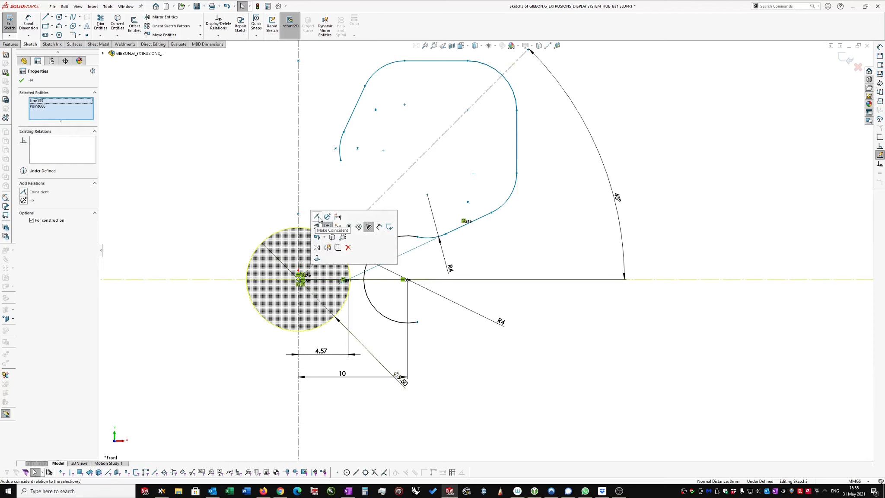
left_click(317, 217)
left_click(378, 330)
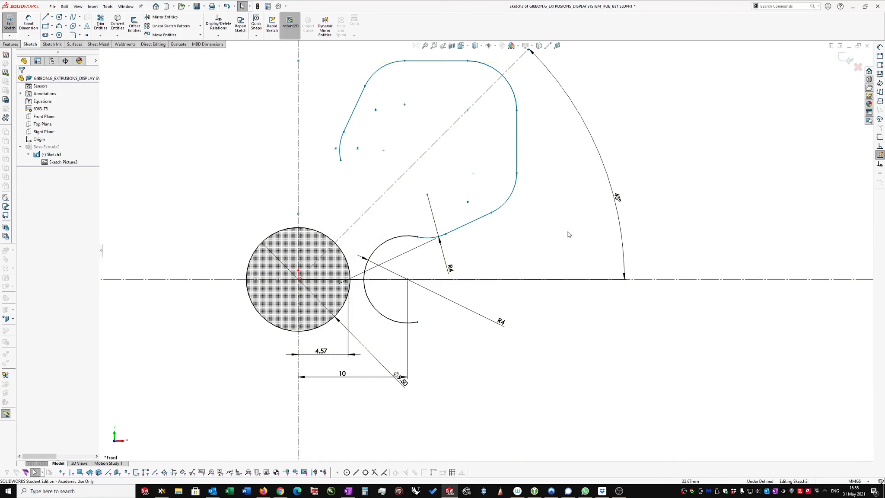
- Dimension the angle between the petal's lower sloped line and the horizontal centreline, accepting the existing angle
right_click_drag(737, 200, 736, 172)
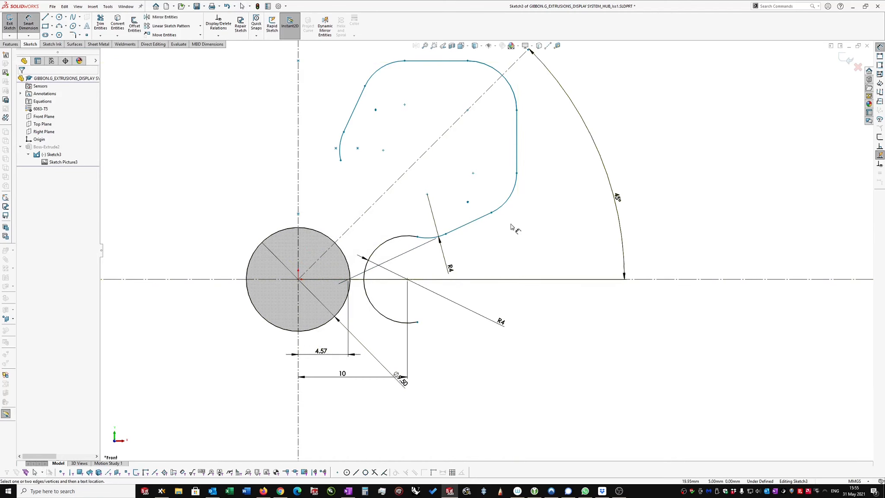
left_click(478, 221)
left_click(558, 279)
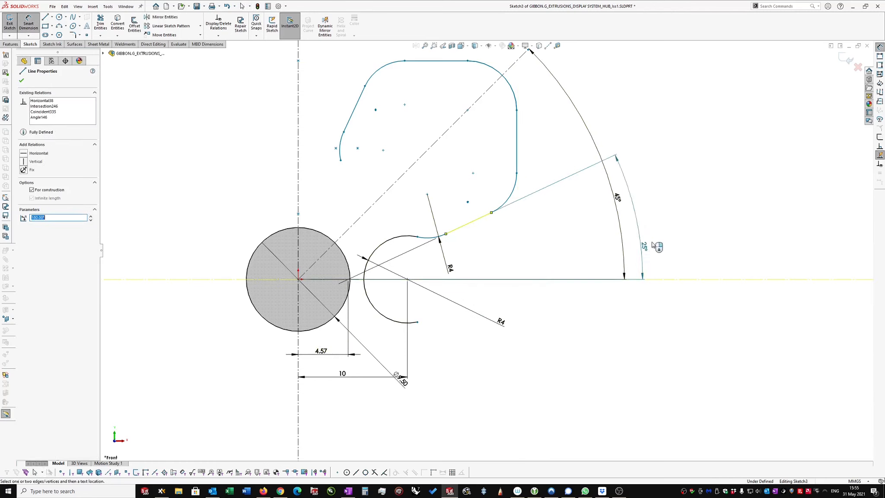
left_click(676, 229)
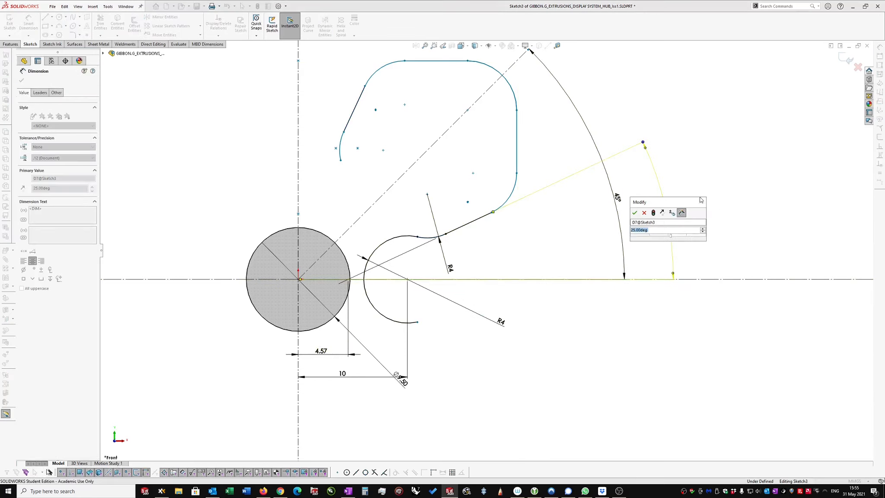
left_click(634, 213)
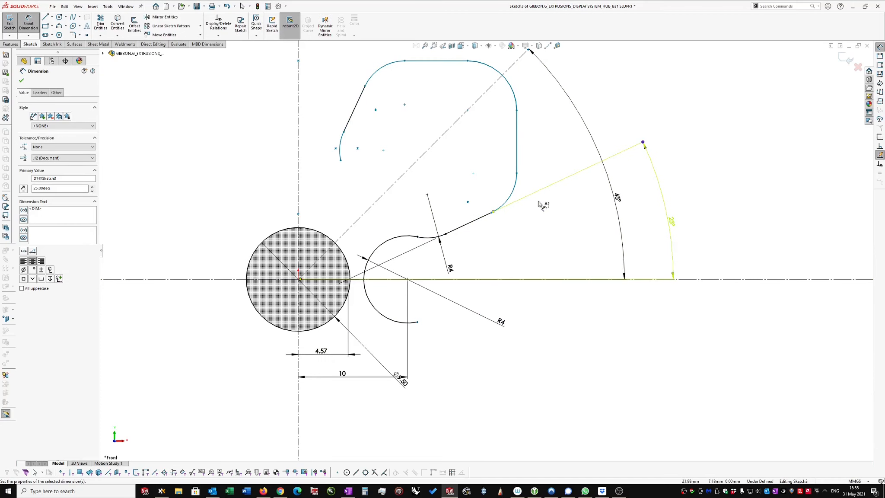
key("Escape")
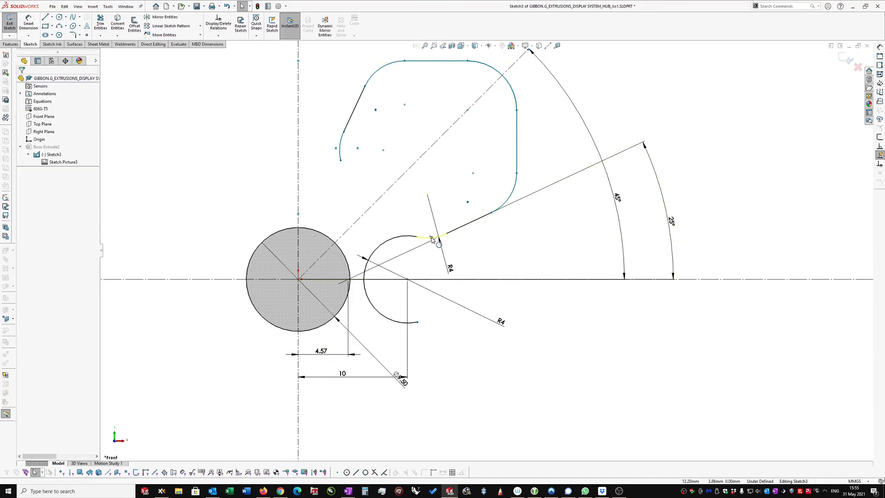
- Add an Equal relation between the two small end arcs and the two arcs joining the sloped lines to the straight outer edges
left_click(433, 240)
left_click(514, 190)
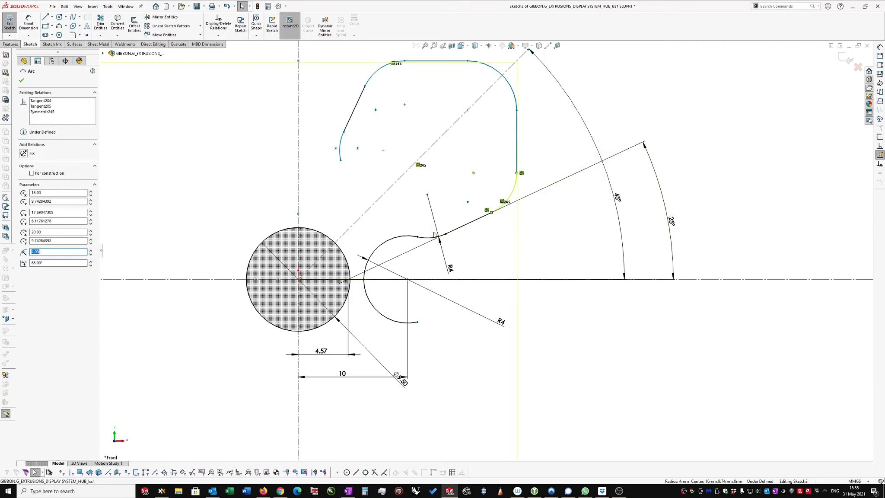
left_click(375, 75, "ctrl")
left_click(342, 144, "ctrl")
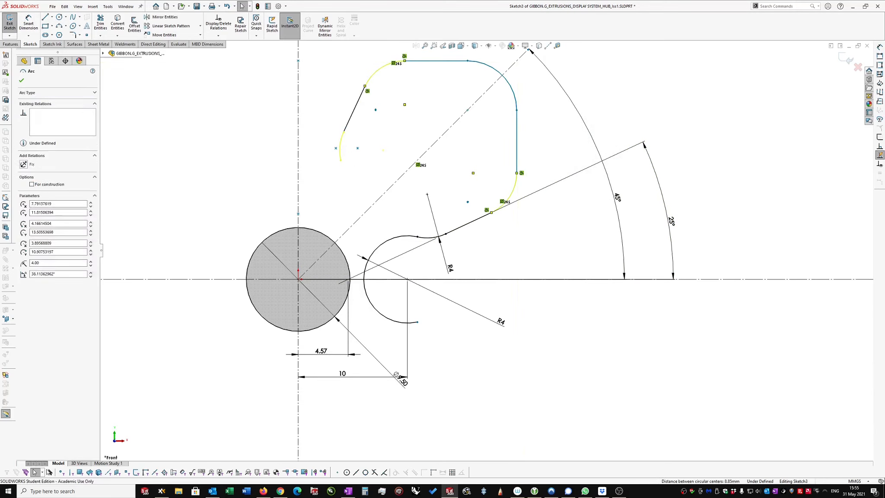
left_click(425, 239, "ctrl")
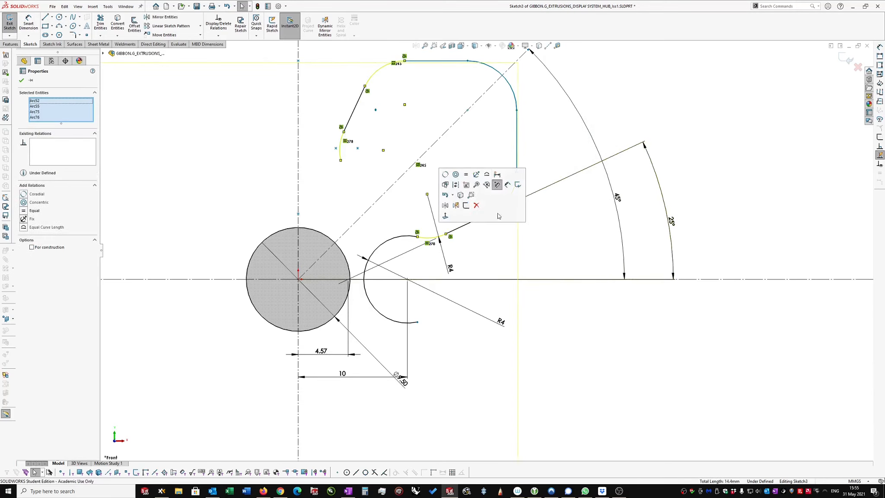
left_click(466, 175)
left_click(677, 112)
- Dimension the horizontal distance from the vertical centreline to the petal's vertical outer edge, accepting the existing distance
scroll(653, 145, "up", 1)
right_click_drag(653, 144, 639, 75)
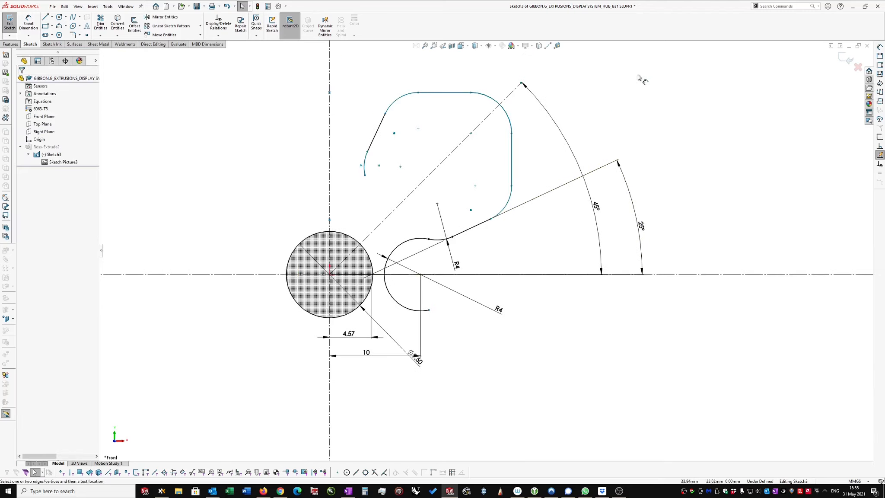
left_click(330, 243)
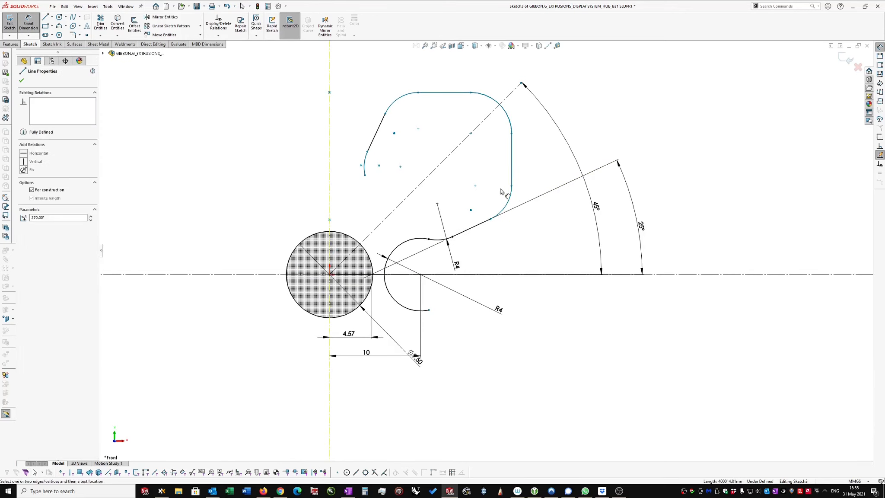
left_click(511, 174)
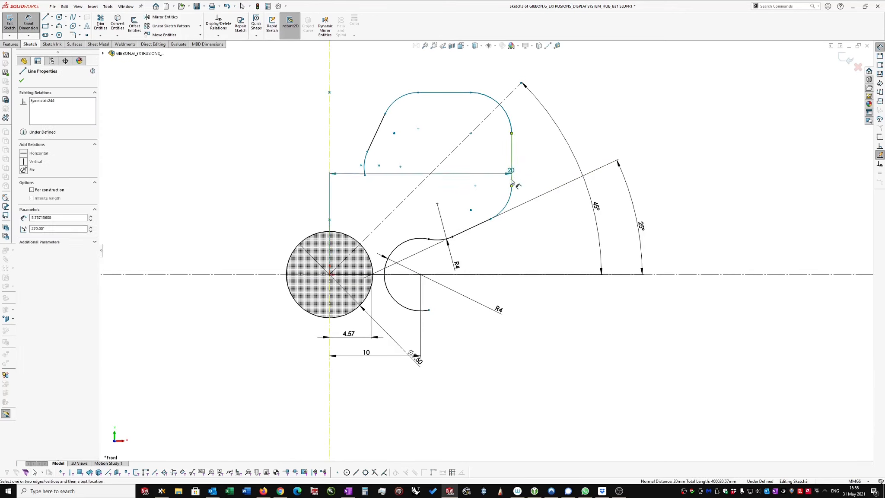
double_click(427, 386)
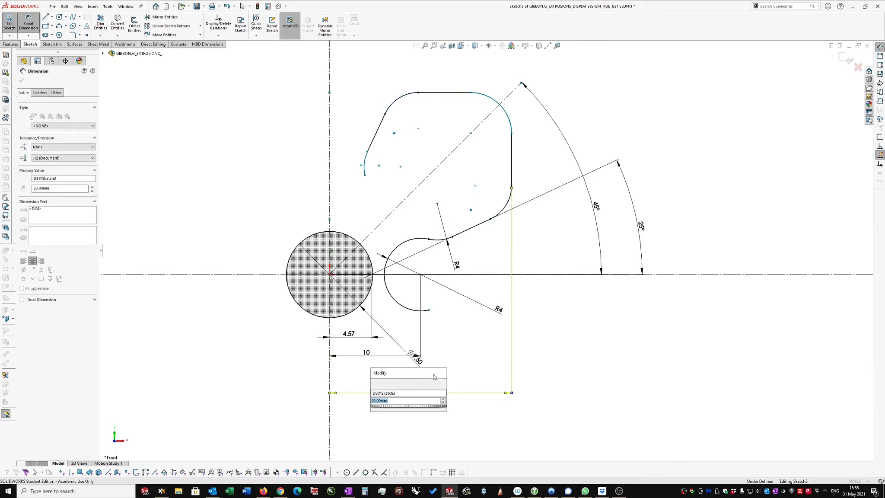
left_click(374, 384)
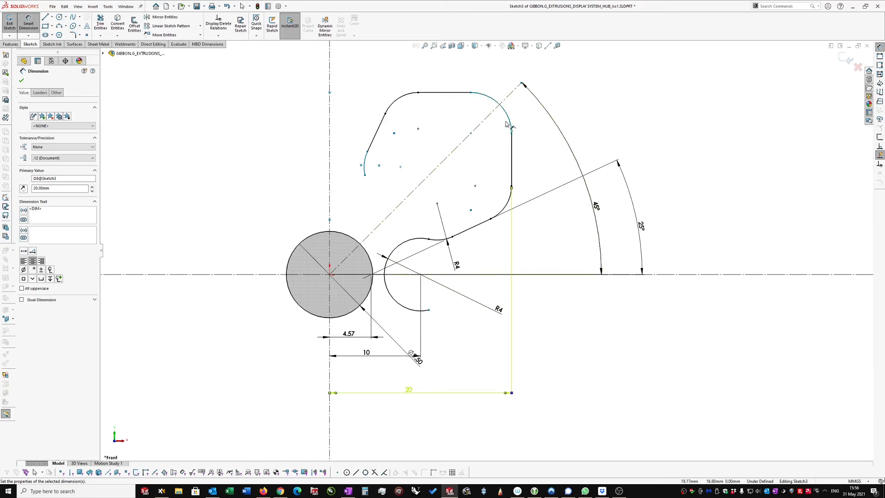
key("Escape")
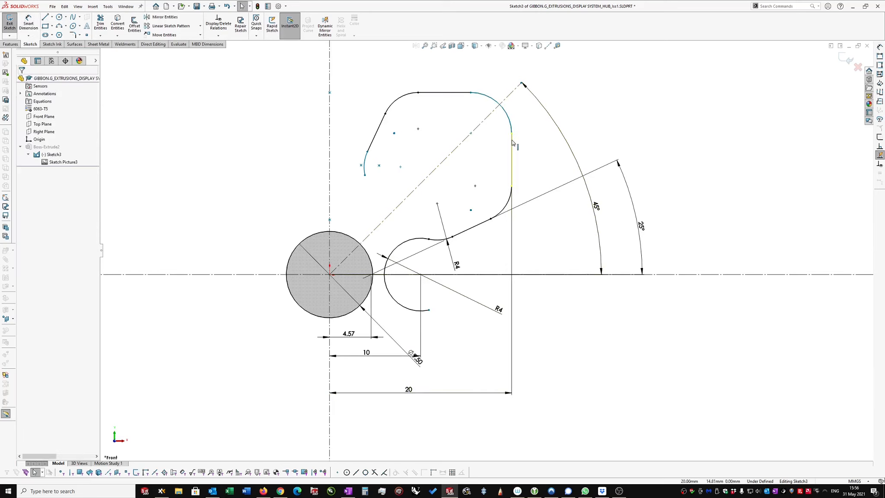
- Add Tangent relations between the petal's outermost corner arc and both straight outer edges that meet it
left_click(513, 142)
left_click(509, 125, "ctrl")
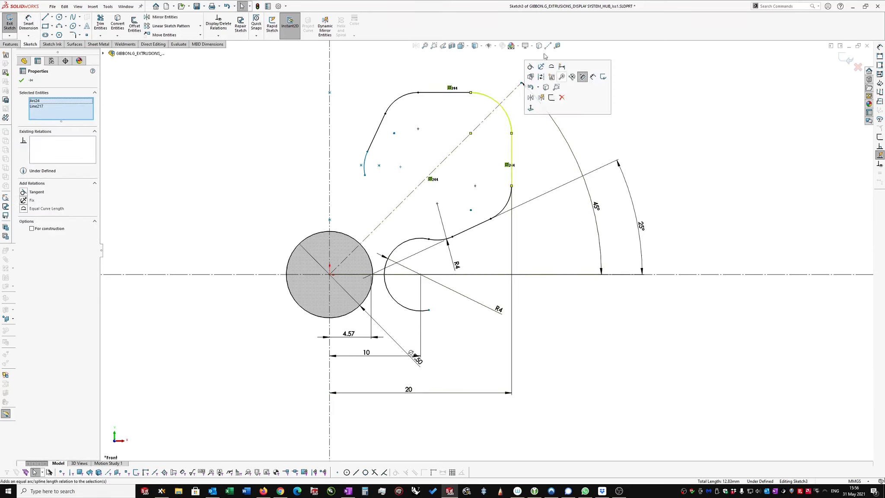
left_click(530, 67)
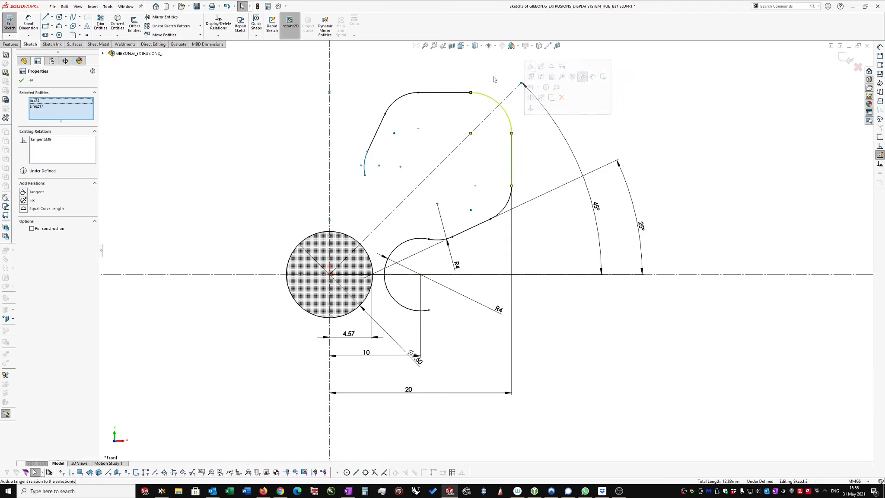
left_click(476, 92)
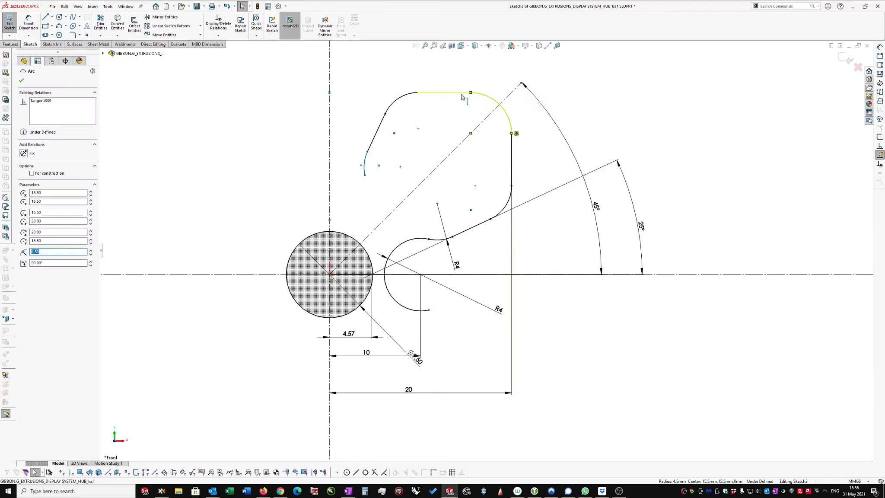
left_click(464, 93, "ctrl")
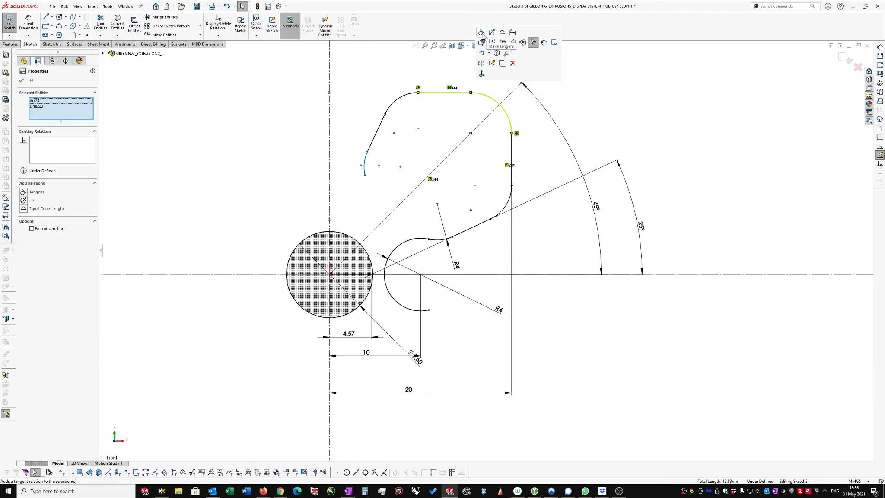
left_click(482, 35)
- Dimension the radius of the petal's outermost corner arc, accepting the existing radius
right_click_drag(618, 127, 618, 103)
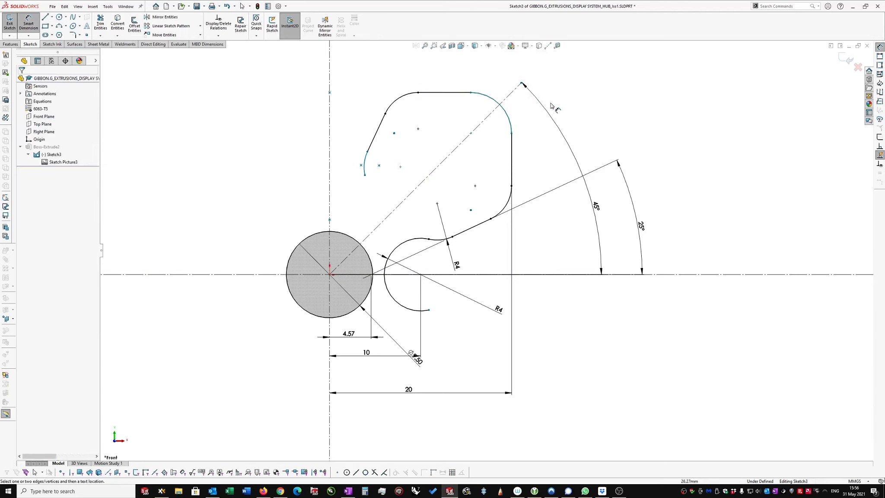
left_click(513, 118)
left_click(572, 91)
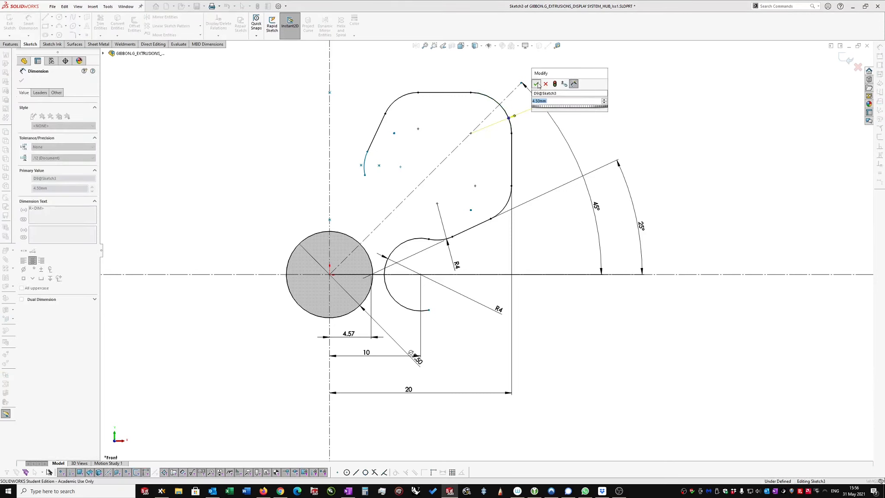
left_click(536, 84)
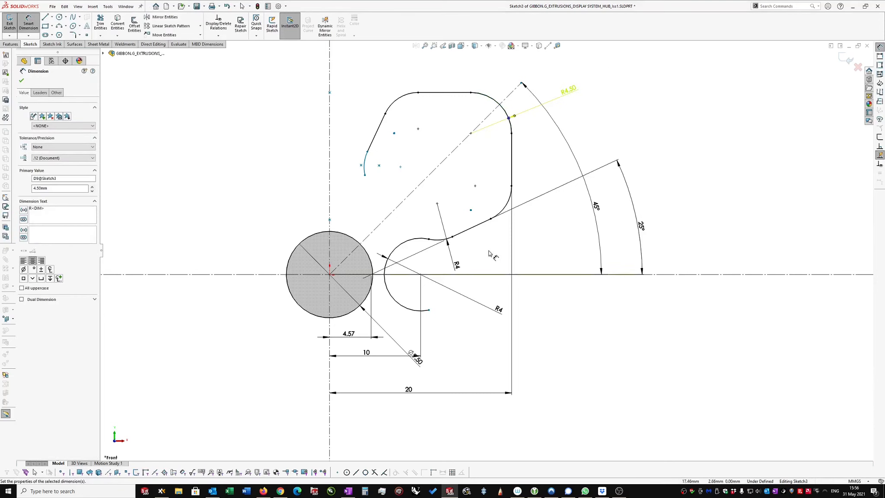
key("Escape")
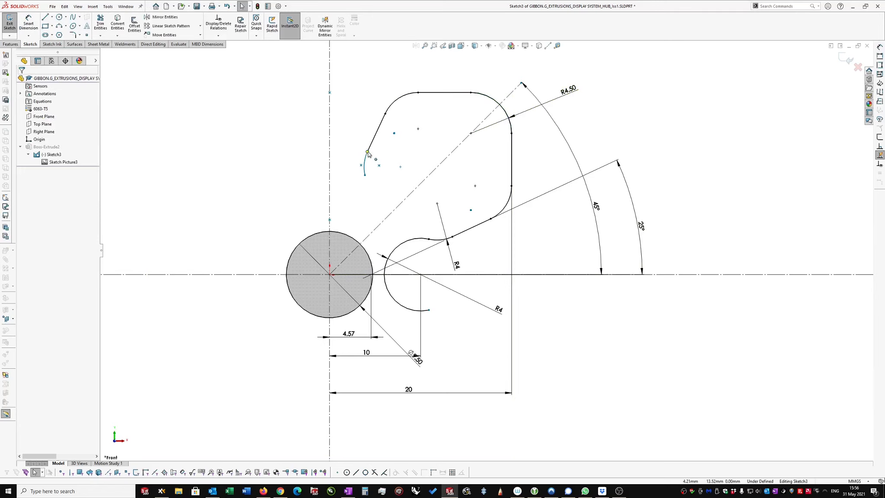
- Add a Symmetric relation about the diagonal construction line between the two small arcs at the inner ends of the sloped lines
left_click(368, 152)
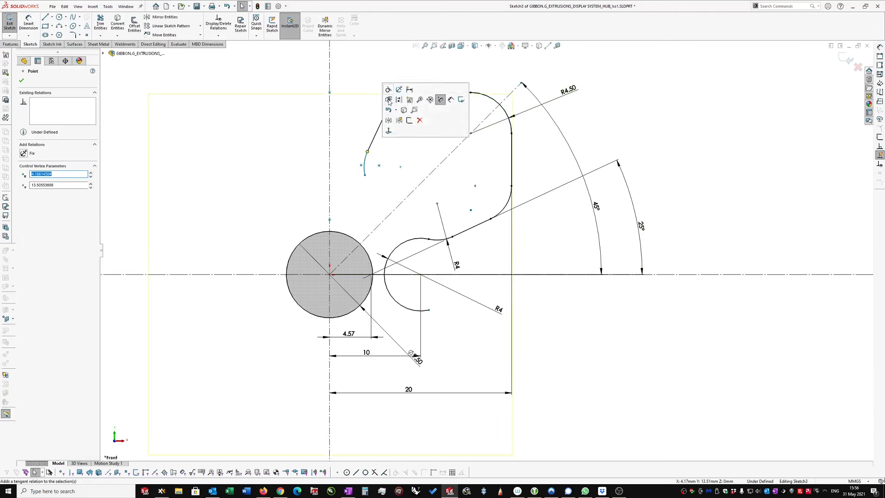
left_click(365, 165)
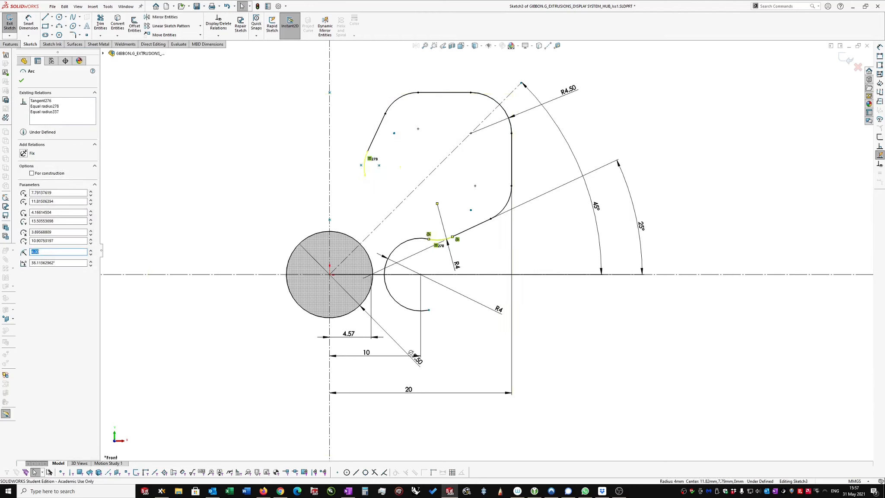
left_click(366, 162, "ctrl")
left_click(414, 193, "ctrl")
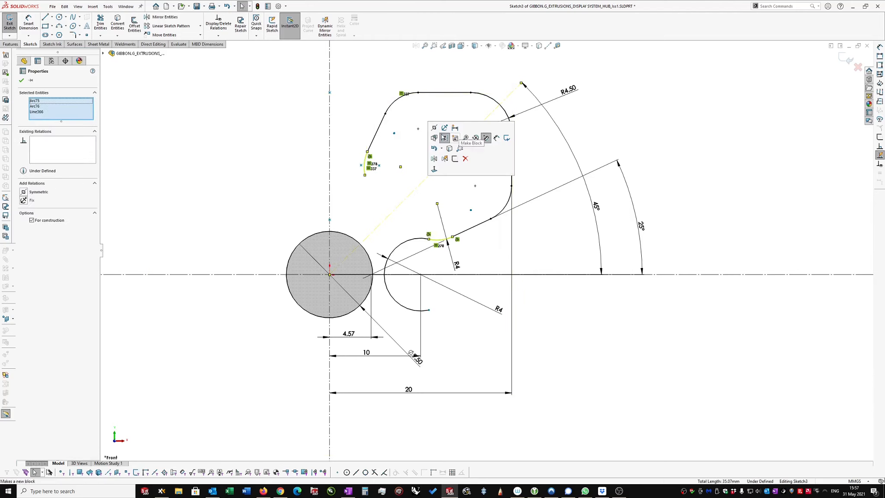
left_click(434, 129)
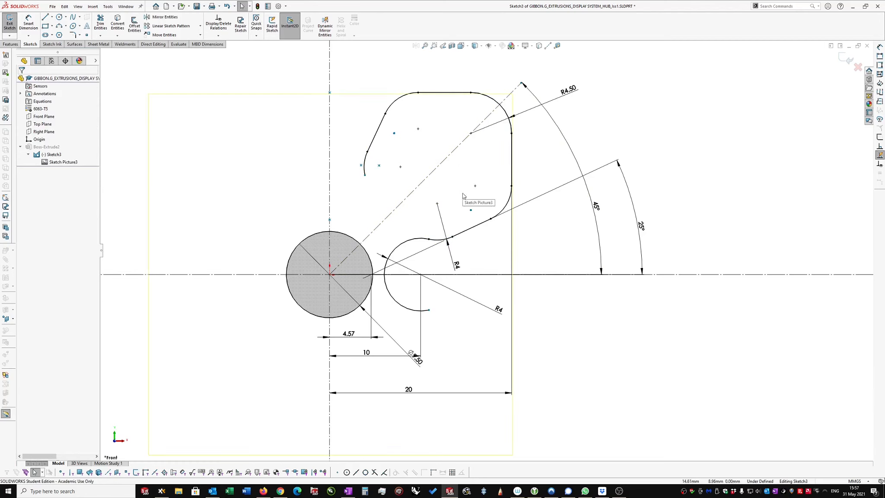
key("f")
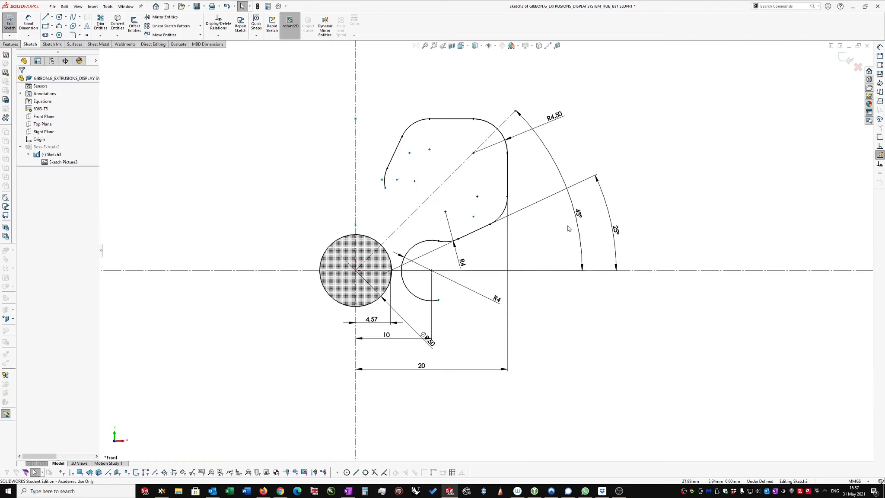
scroll(587, 146, "down", 1)
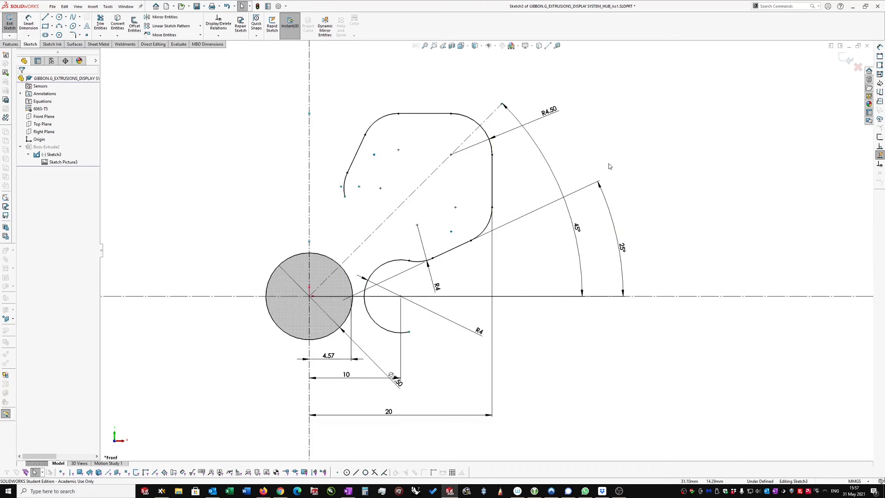
right_click_drag(615, 139, 647, 145)
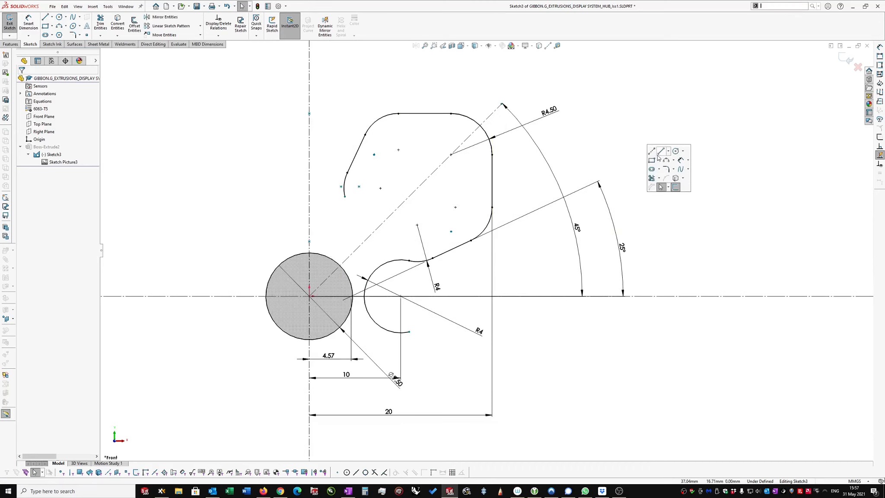
left_click(655, 227)
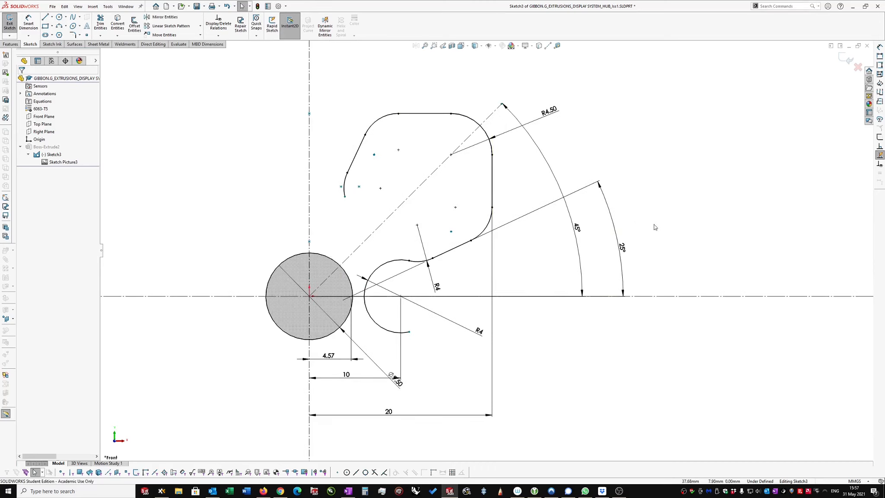
right_click_drag(663, 240, 684, 263)
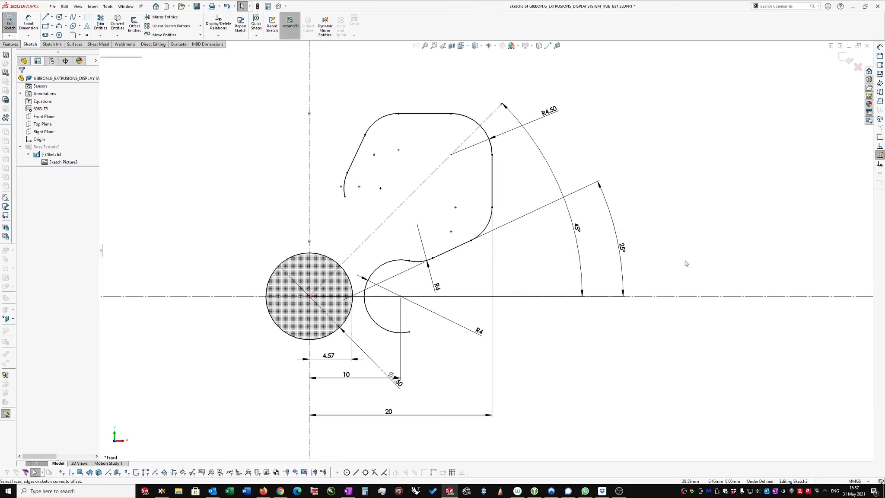
right_click(346, 182)
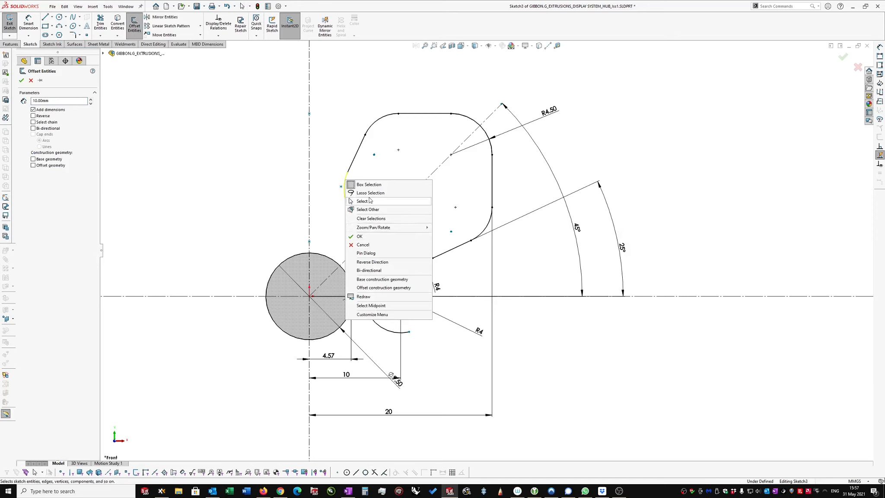
key("Escape")
key("Escape")
- Offset the petal outline's connected chain of curves inward by 1.80 mm, reversing the offset direction
right_click(344, 184)
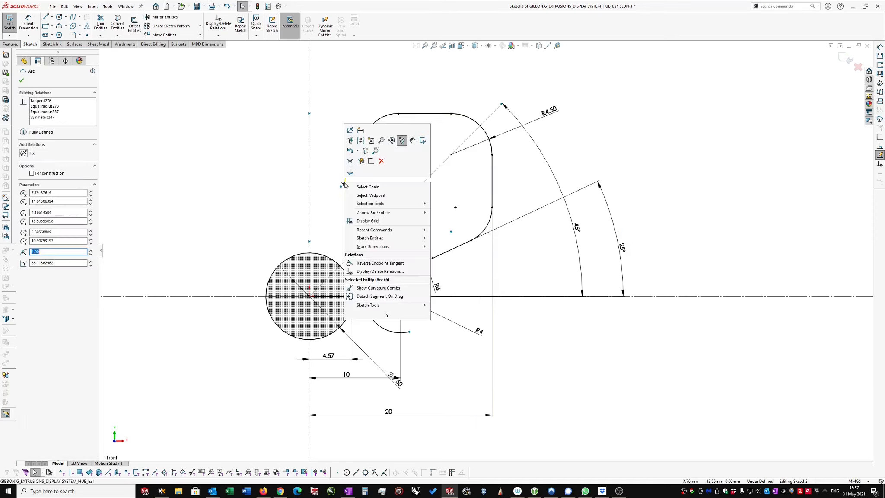
left_click(374, 189)
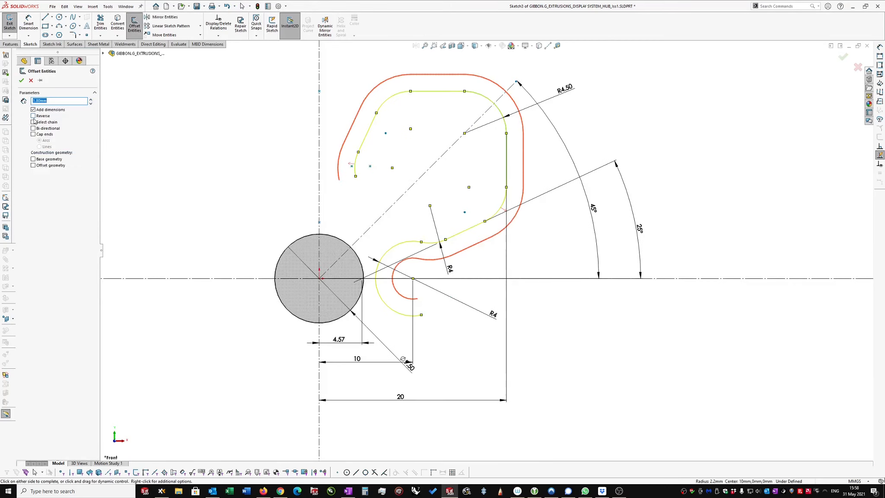
left_click(33, 116)
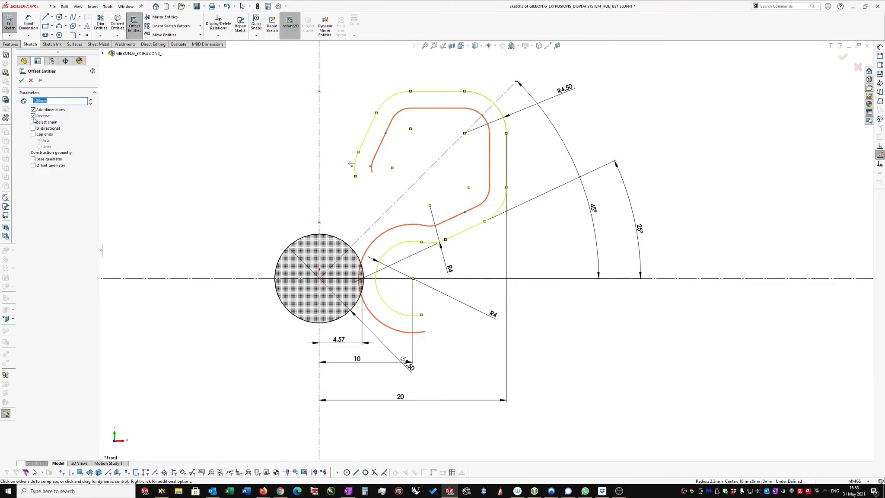
left_click(21, 81)
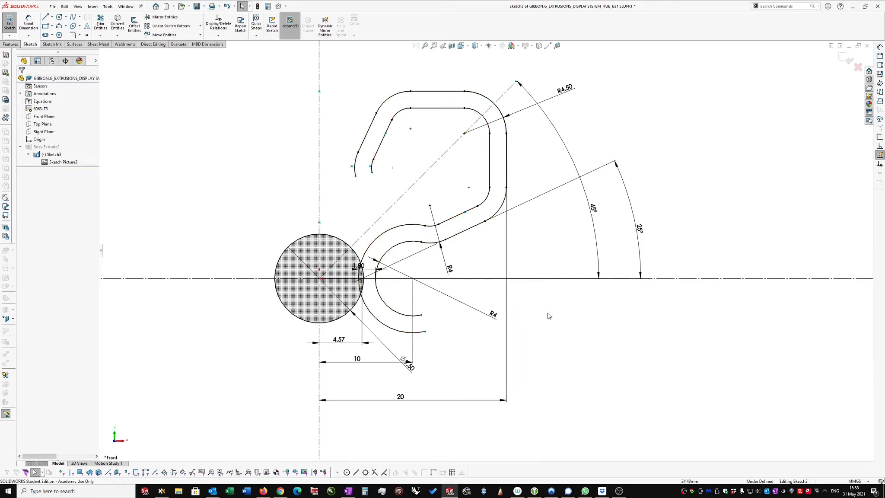
left_click(403, 245)
left_click(410, 224, "ctrl")
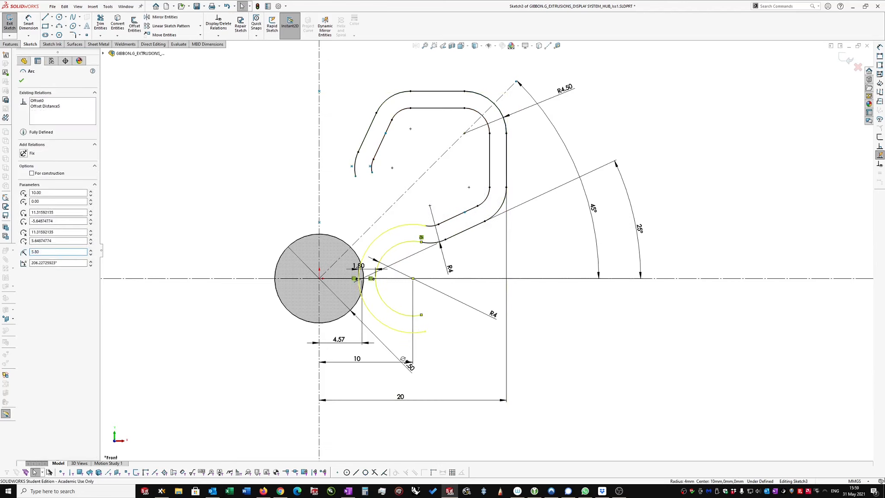
left_click(579, 331)
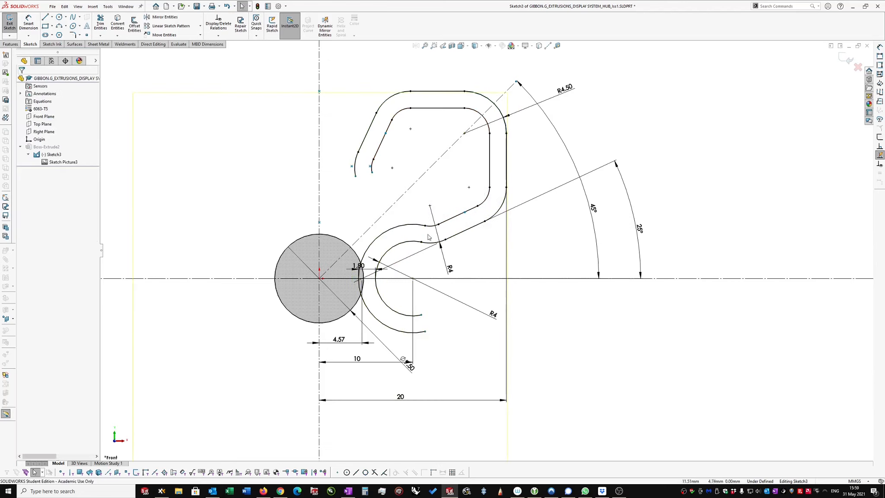
- Mirror the large offset arc beside the central circle about the 45-degree construction line, keeping the original
left_click(407, 225)
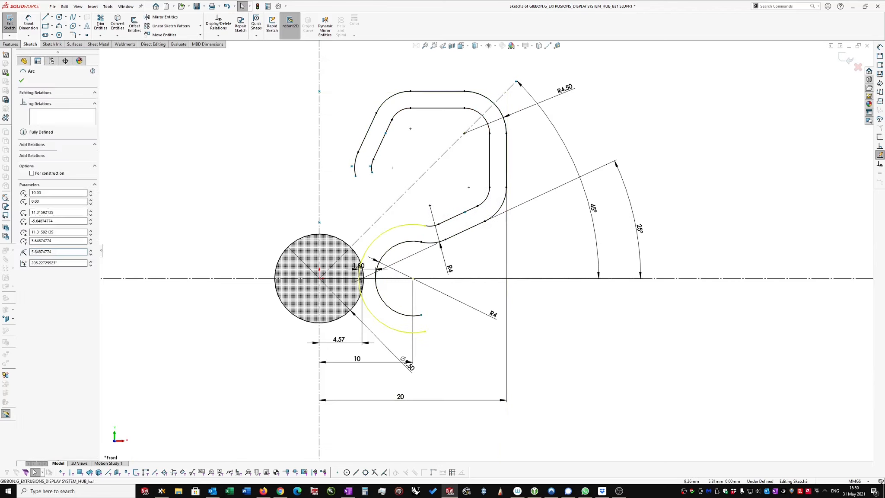
right_click(561, 327)
left_click(618, 284)
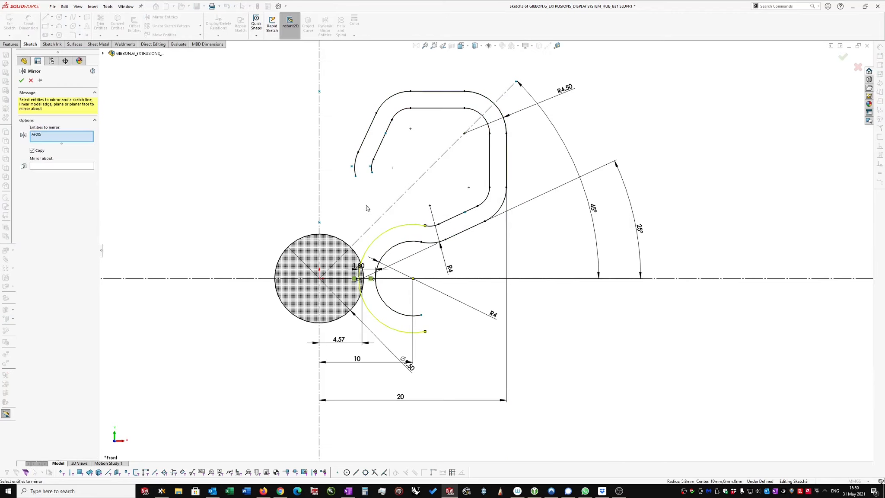
left_click(47, 166)
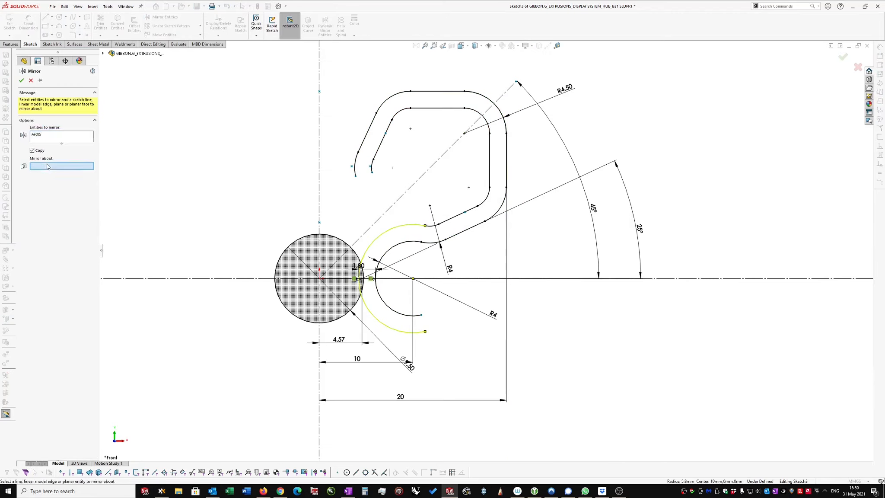
left_click(398, 200)
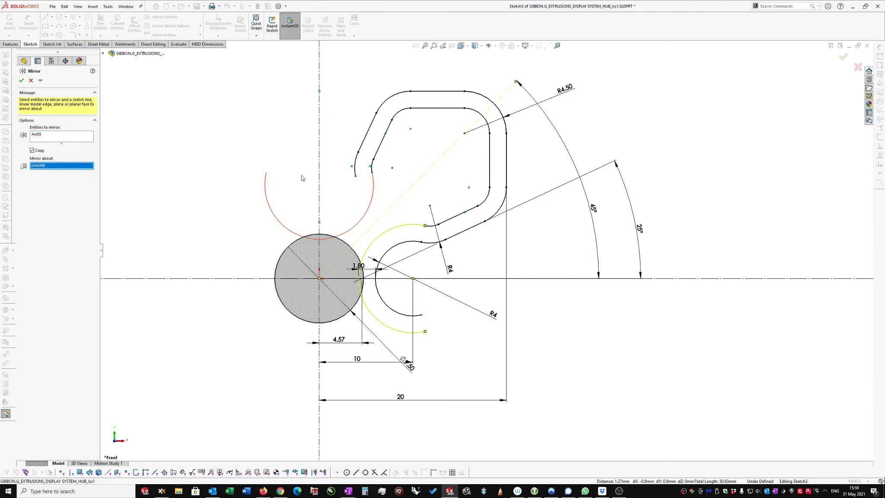
left_click(22, 80)
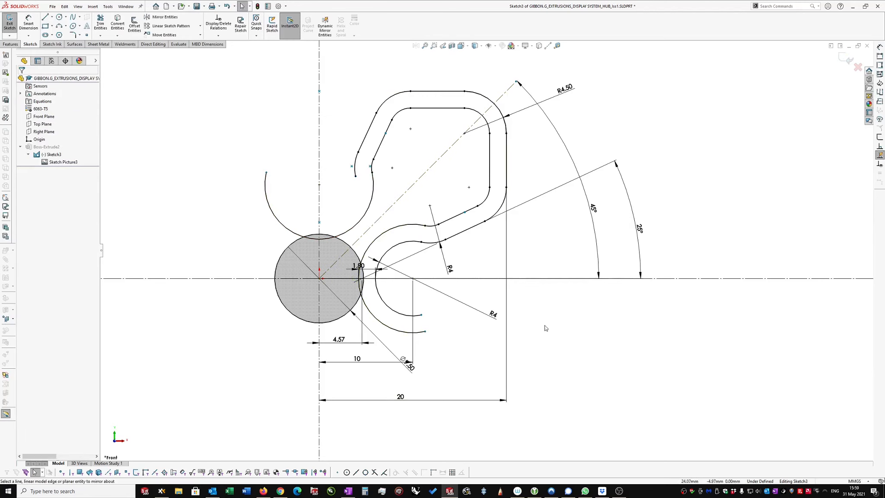
- Try to fillet the mirrored arc and the original large offset arc with a 1.41 mm radius
right_click_drag(543, 321, 581, 322)
key("s")
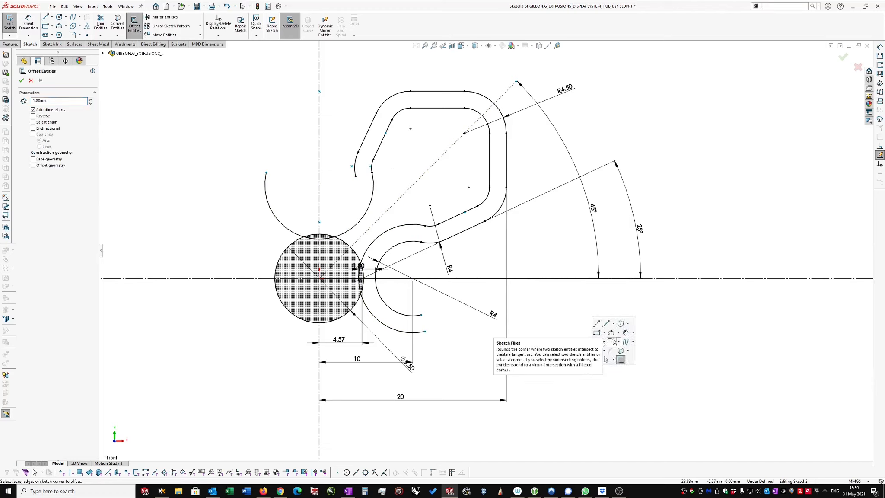
left_click(613, 341)
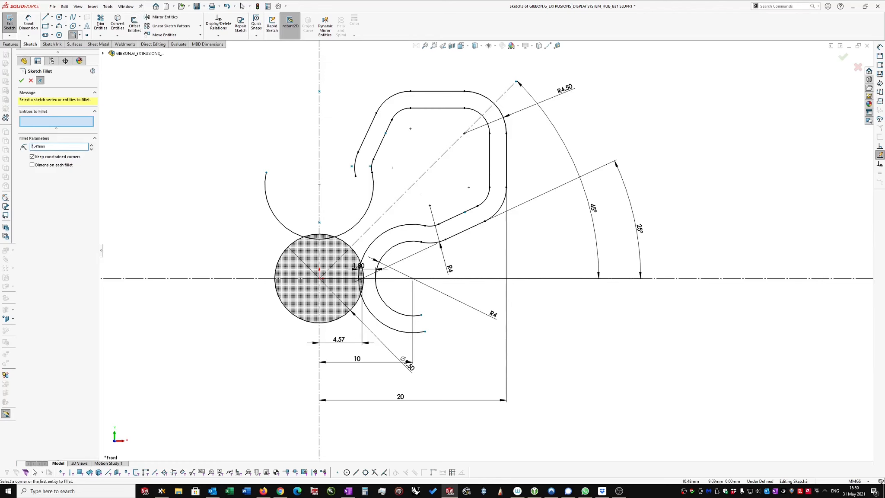
left_click(368, 211)
left_click(396, 230)
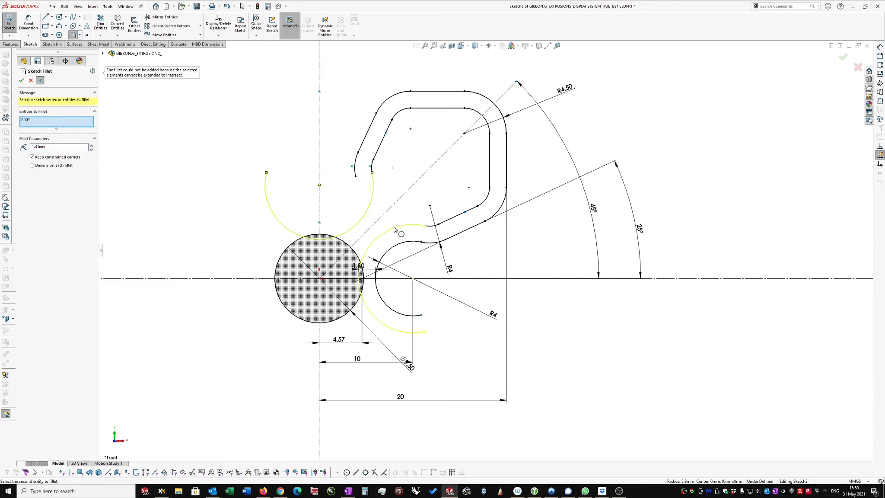
left_click(21, 80)
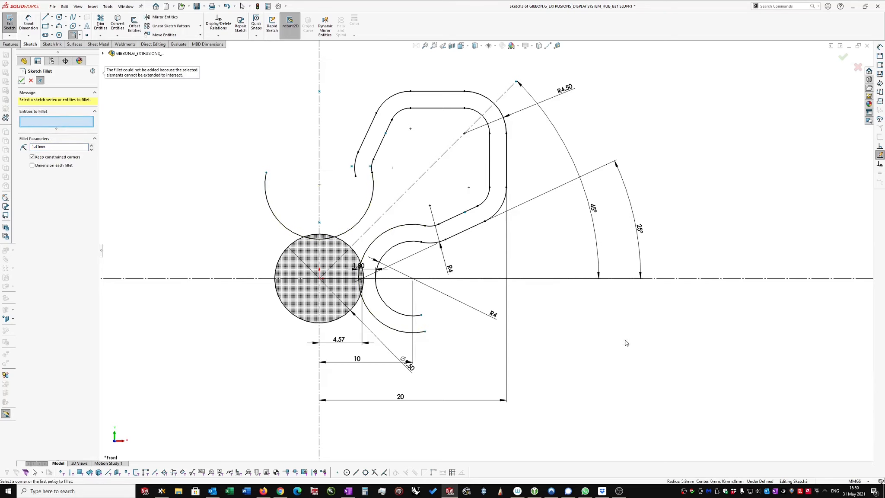
- Sketch a construction line across the diagonal centreline through both large offset arcs, and trim the arcs back to it
scroll(562, 302, "down", 2)
key("s")
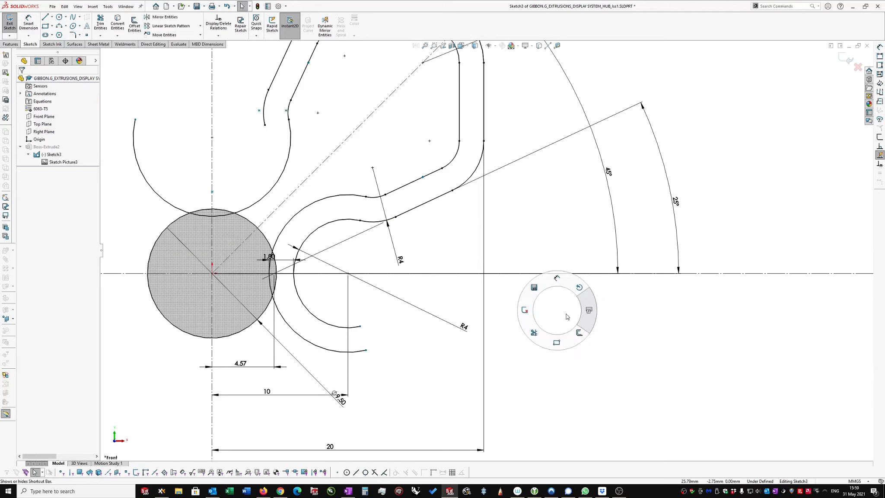
key("s")
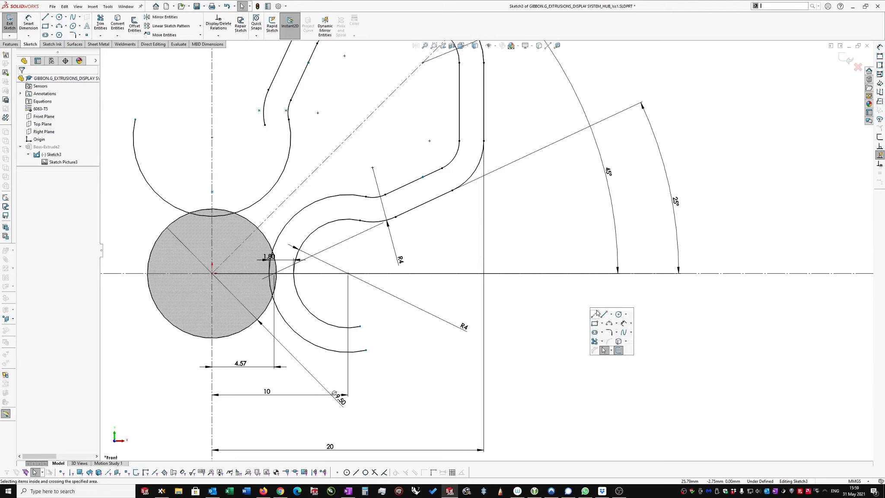
left_click(603, 313)
left_click(269, 166)
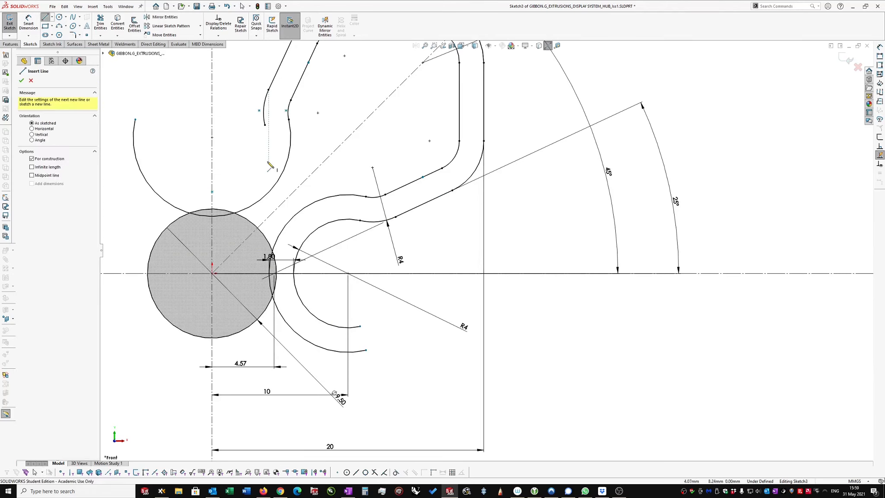
left_click(343, 232)
key("Escape")
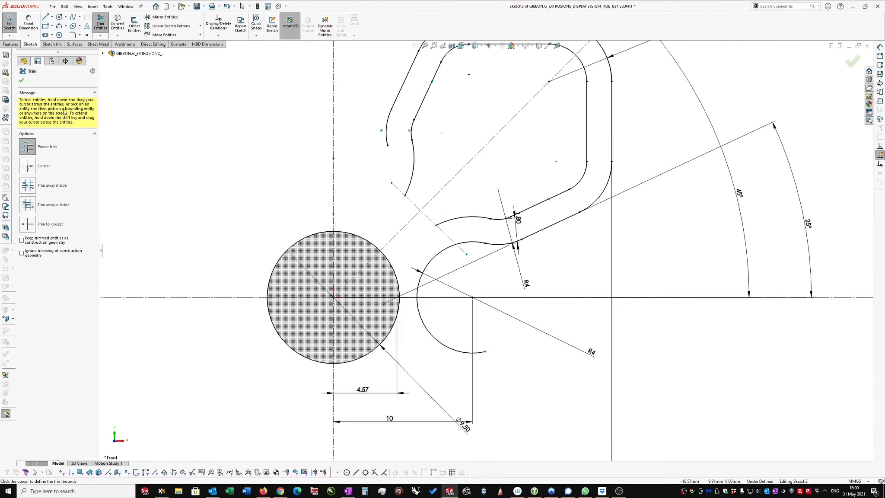
left_click(24, 82)
- Try to fillet the two trimmed arcs at the petal's inner opening, changing the fillet radius to 1.45 mm
scroll(674, 344, "up", 1)
right_click_drag(674, 344, 704, 344)
left_click(726, 368)
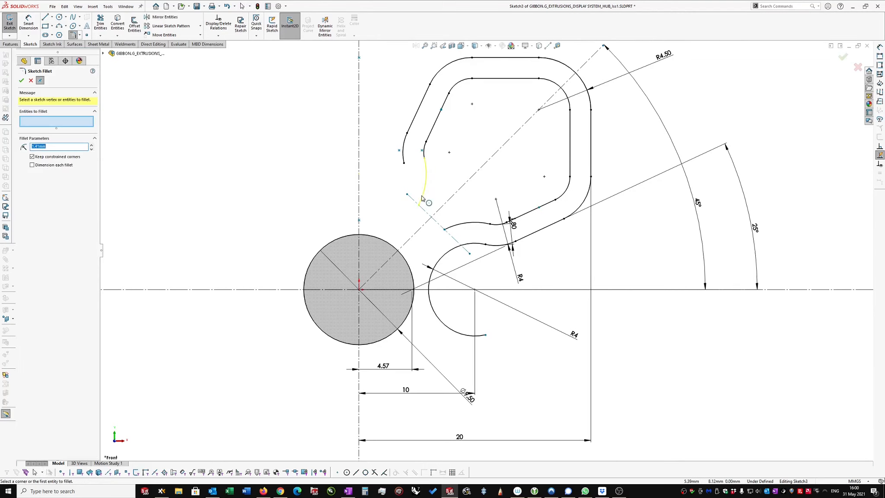
left_click(423, 198)
left_click(450, 230)
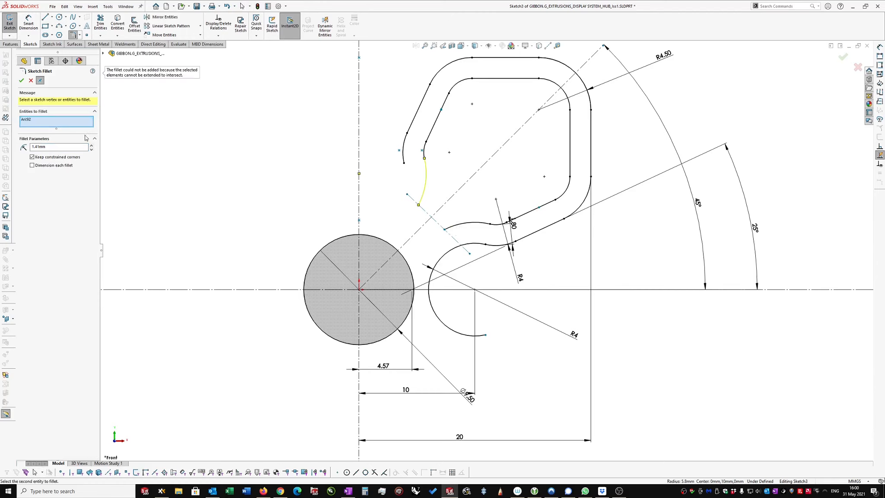
left_click(46, 147)
type("5")
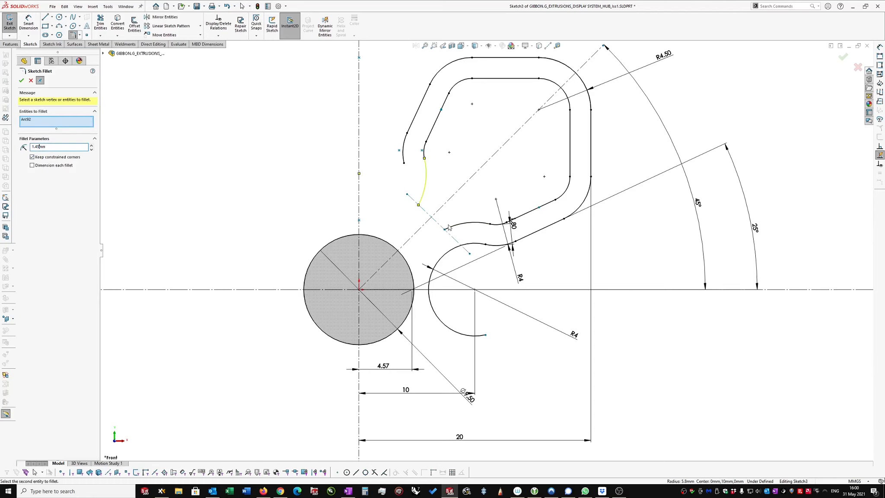
left_click(21, 80)
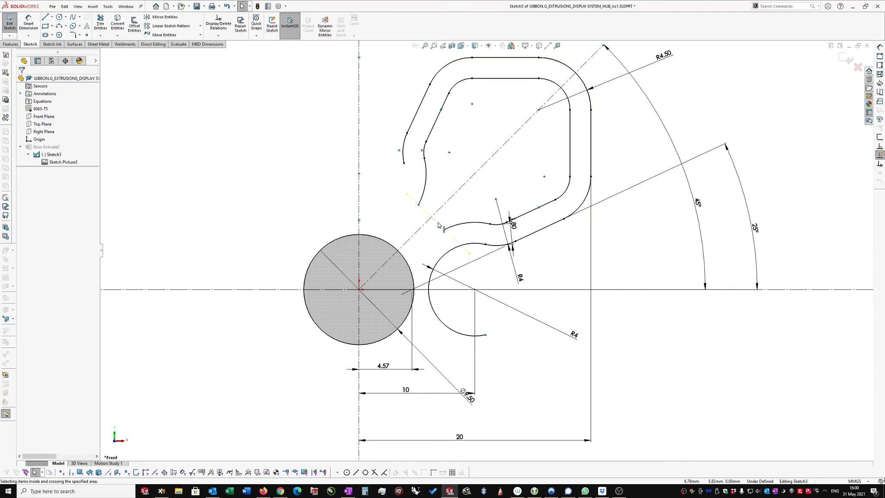
- Add a Perpendicular relation between the short construction line and the 45-degree centreline
left_click(441, 226)
left_click(440, 208, "ctrl")
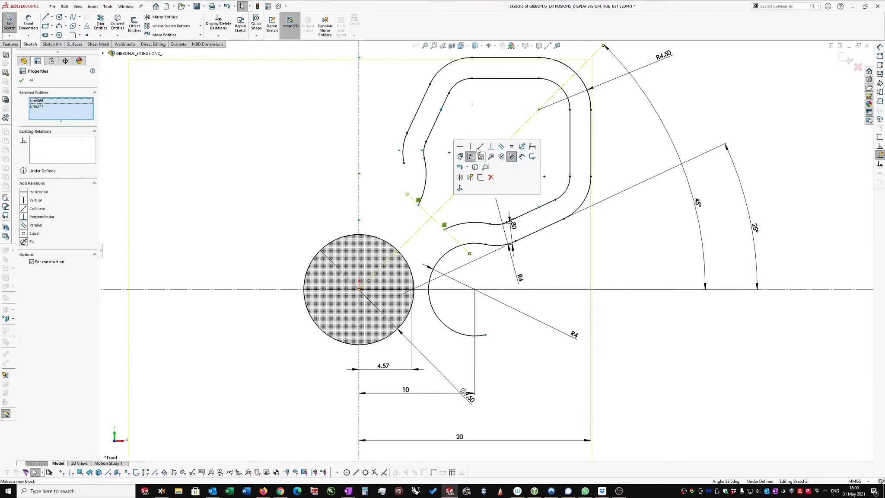
left_click(488, 147)
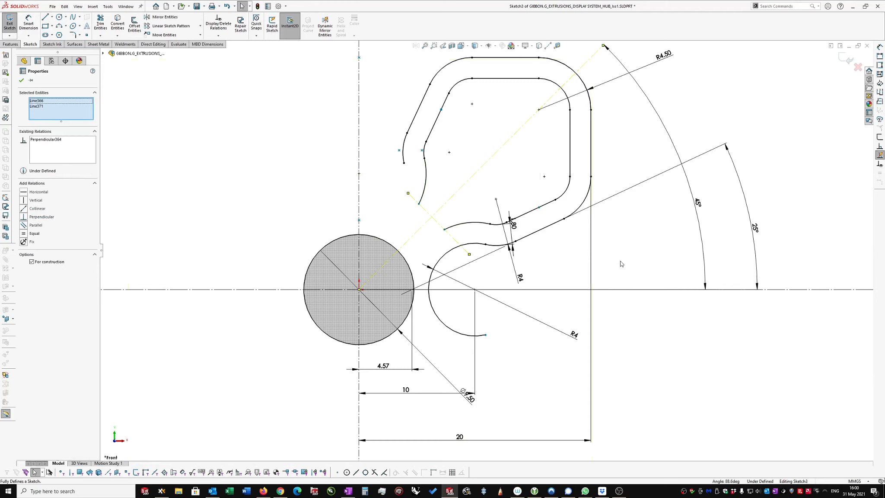
left_click(466, 215)
- Sketch a tangent arc joining the ends of the two trimmed arcs to close the petal's inner tip
scroll(465, 215, "down", 2)
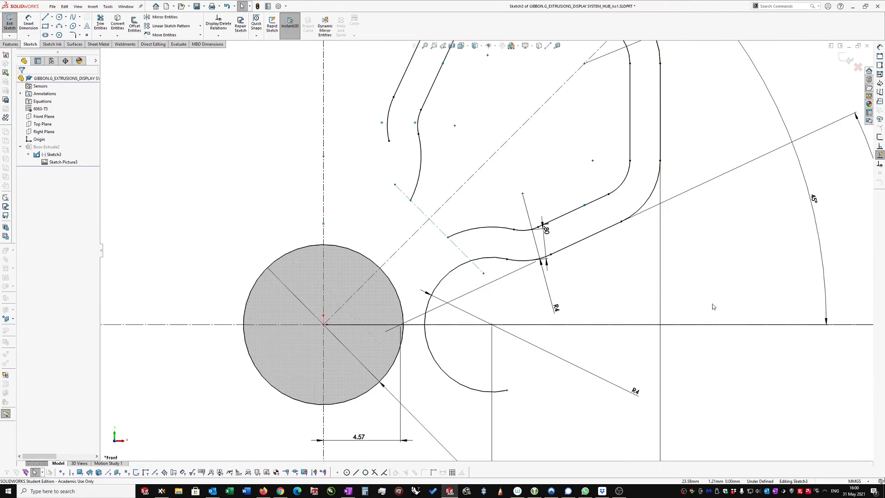
right_click_drag(719, 278, 754, 291)
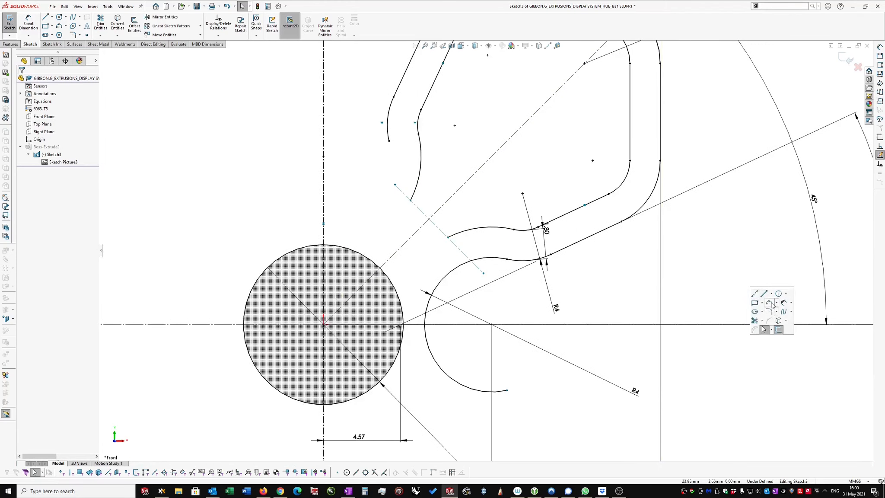
left_click(777, 303)
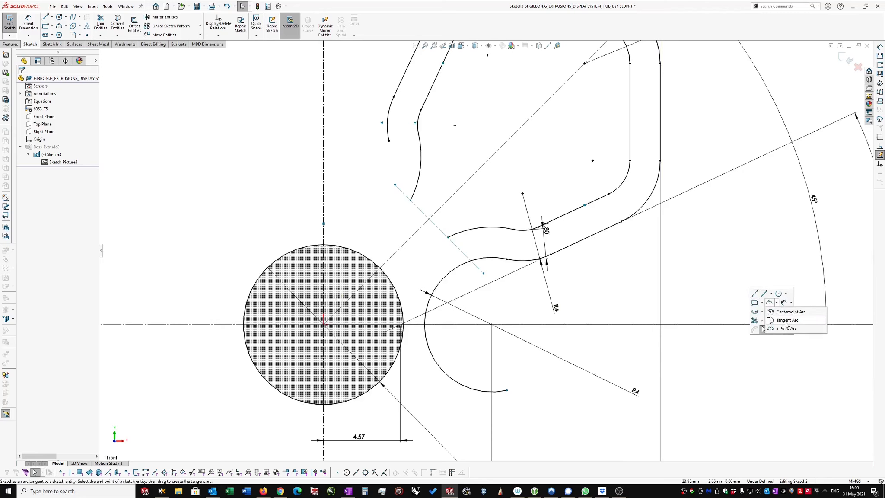
left_click(786, 320)
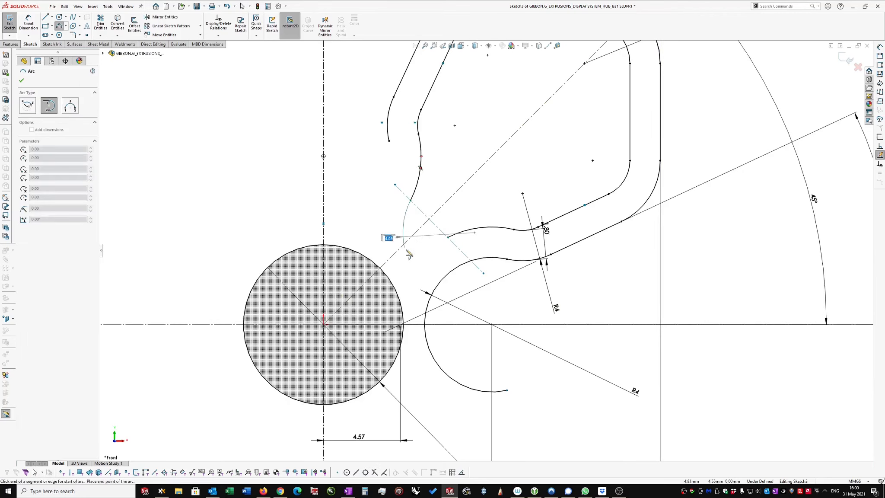
left_click(448, 238)
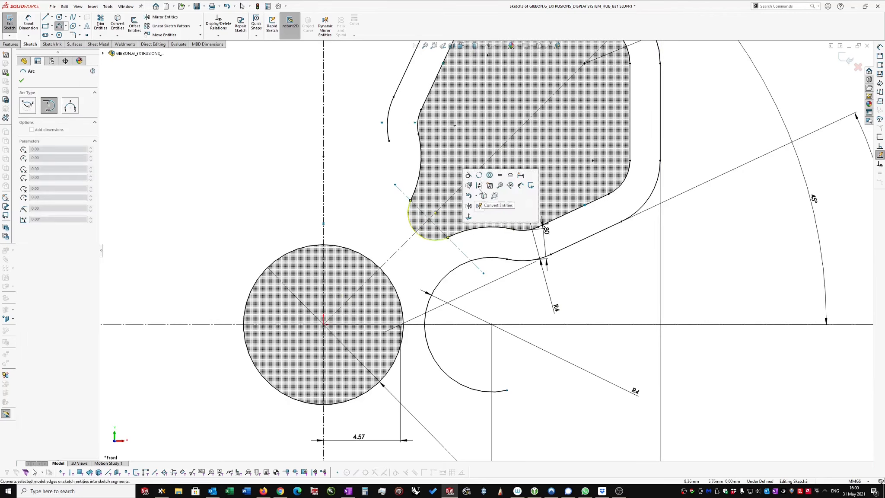
key("Escape")
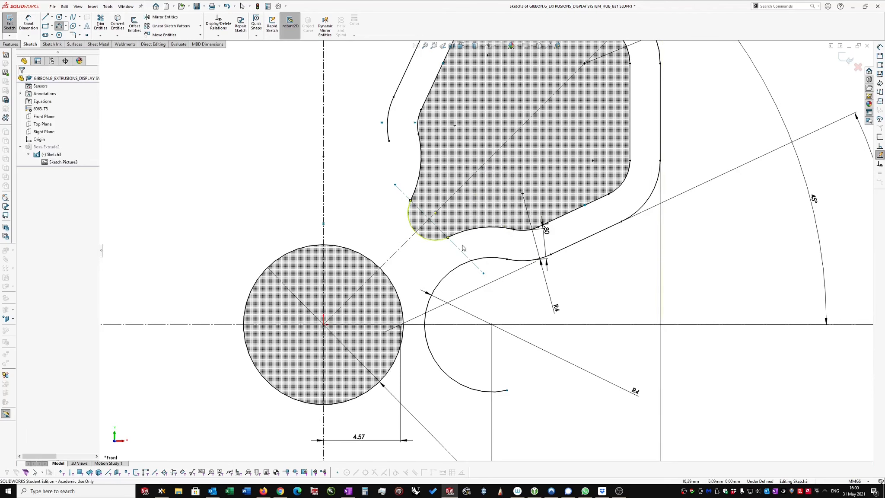
- Dimension the radius of the closing arc at the petal's inner tip as 1.41 mm
right_click_drag(756, 299, 733, 210)
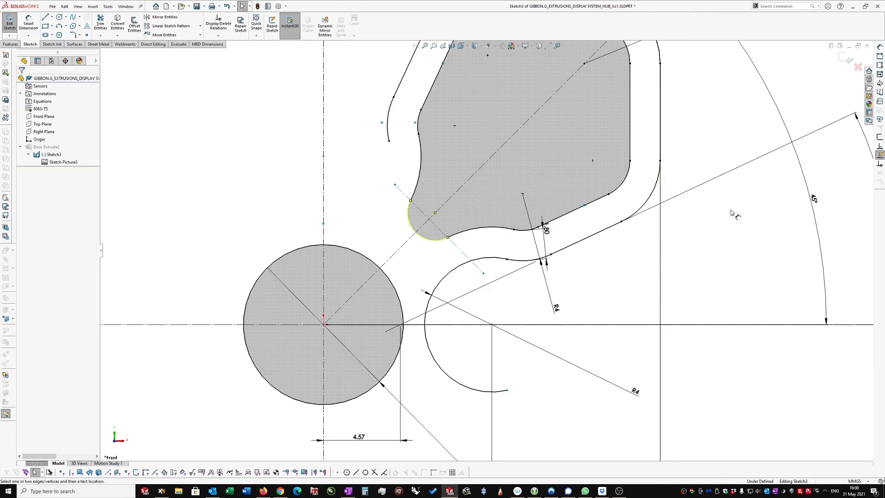
left_click(430, 243)
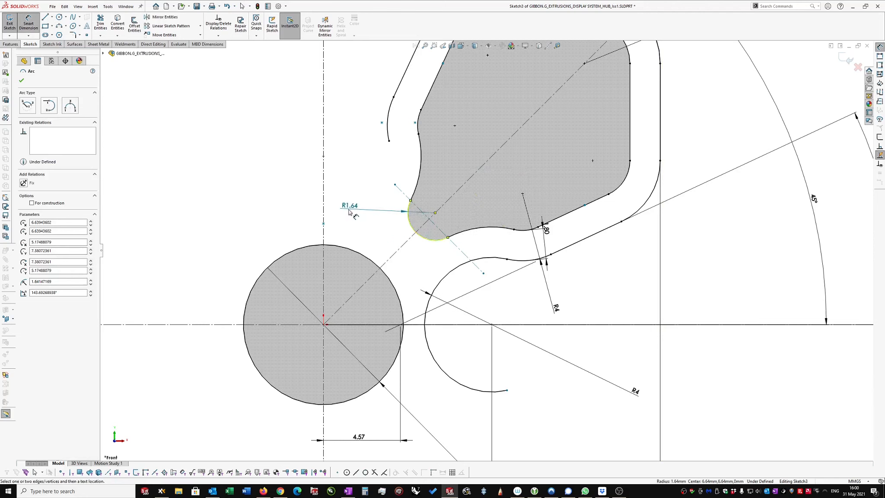
left_click(343, 209)
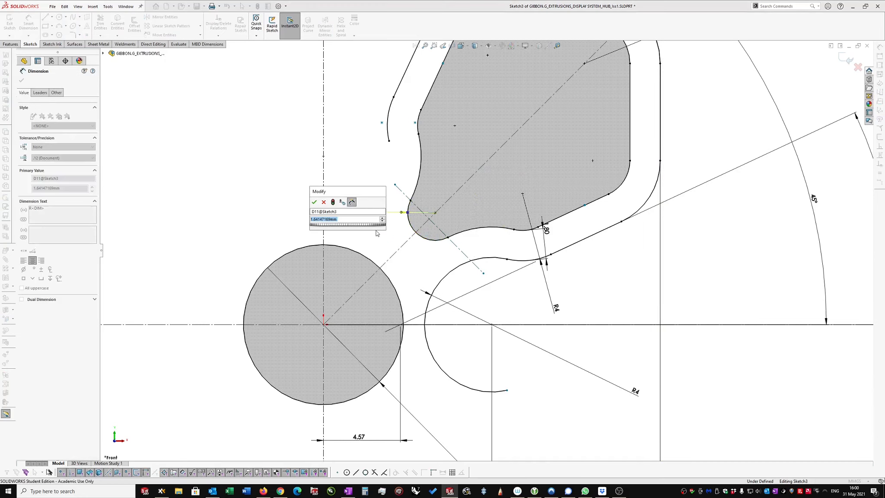
type("1.41")
key("Return")
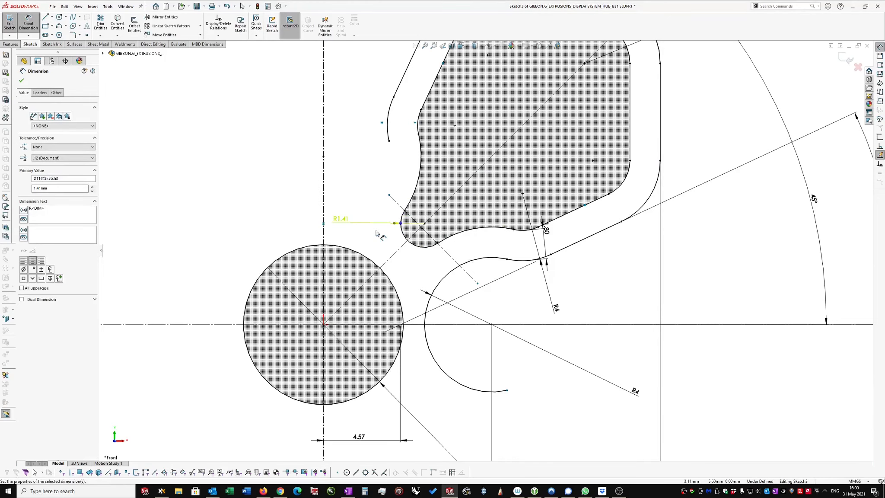
- Circular-pattern the petal's outer and inner outlines around the origin with 4 equally spaced instances over 360 degrees
scroll(395, 242, "up", 1)
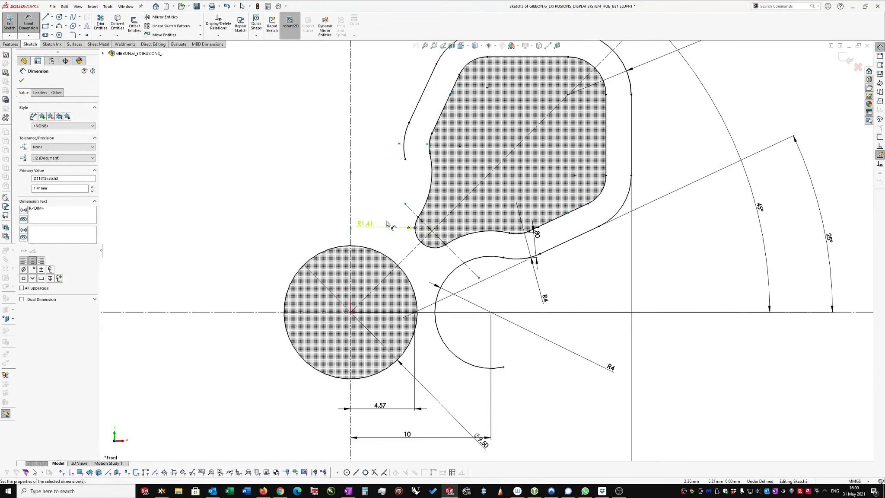
scroll(470, 202, "up", 3)
key("Escape")
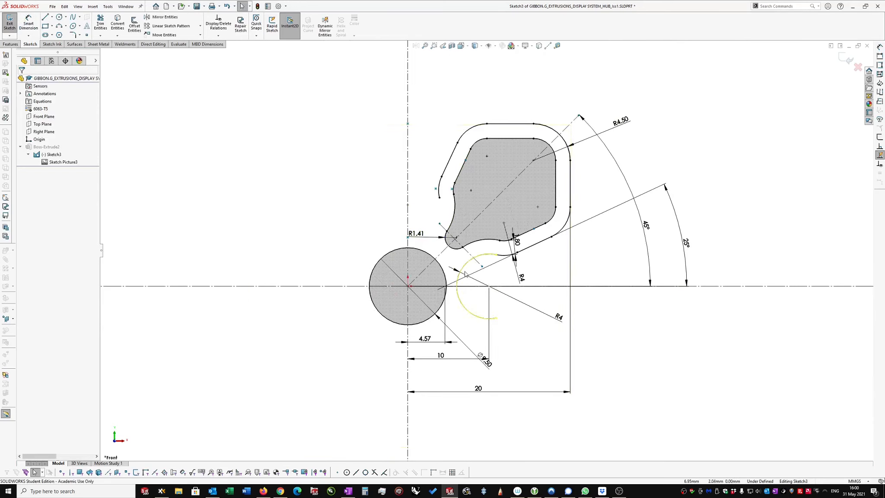
scroll(491, 273, "up", 1)
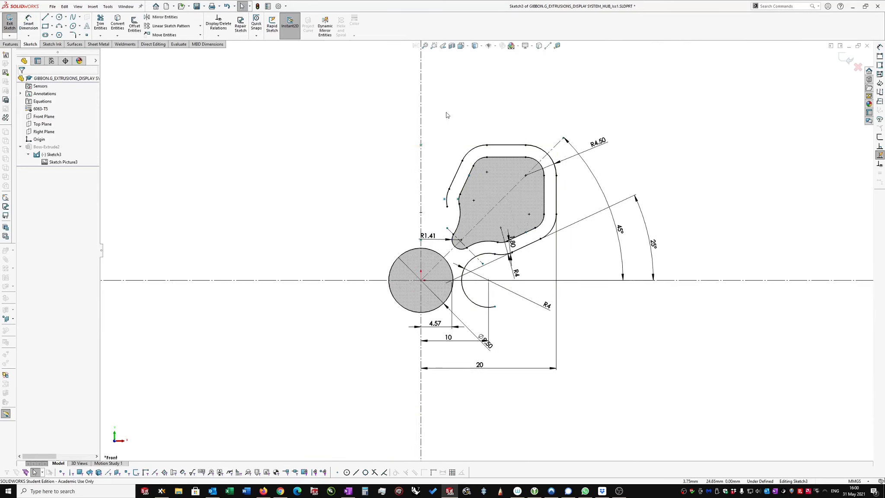
left_click_drag(435, 111, 585, 315)
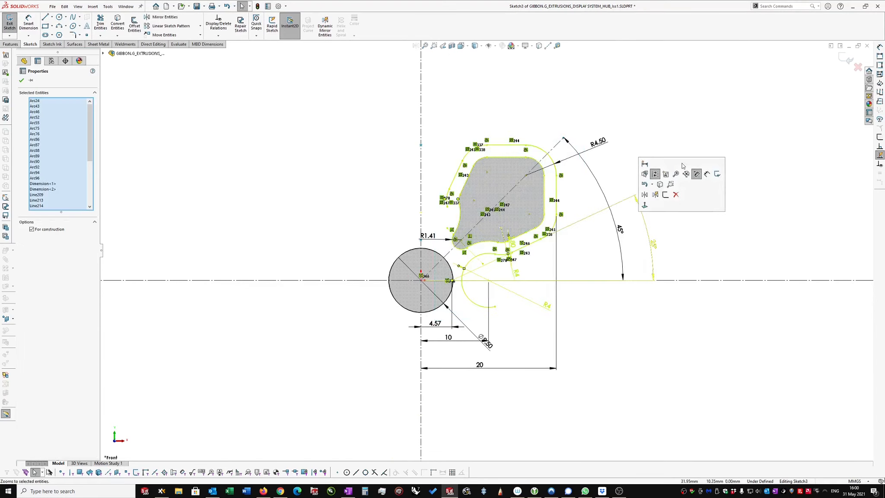
left_click(201, 27)
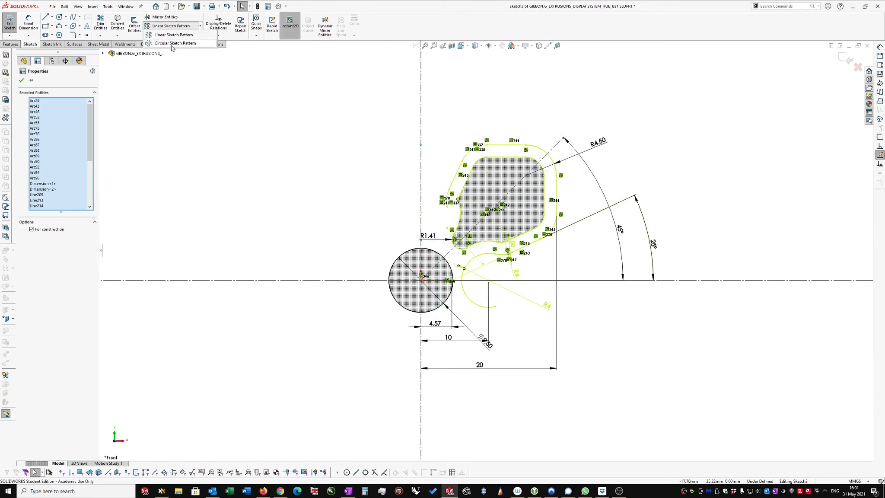
left_click(172, 43)
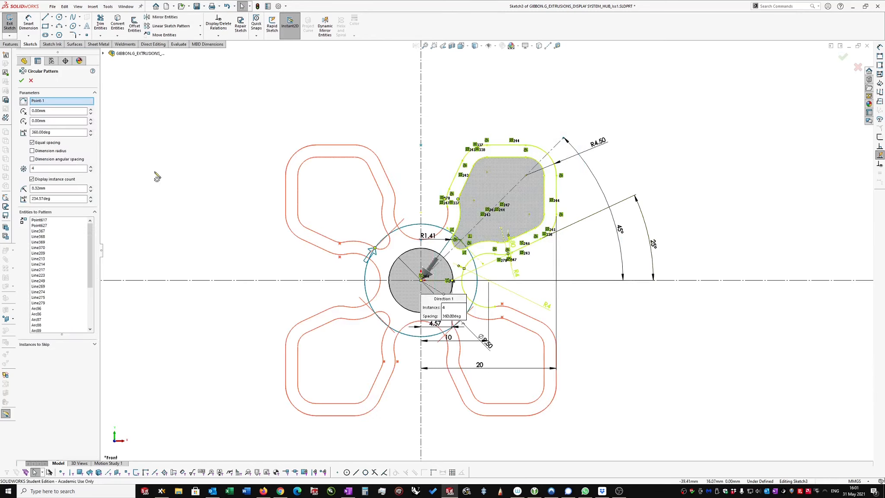
left_click(21, 80)
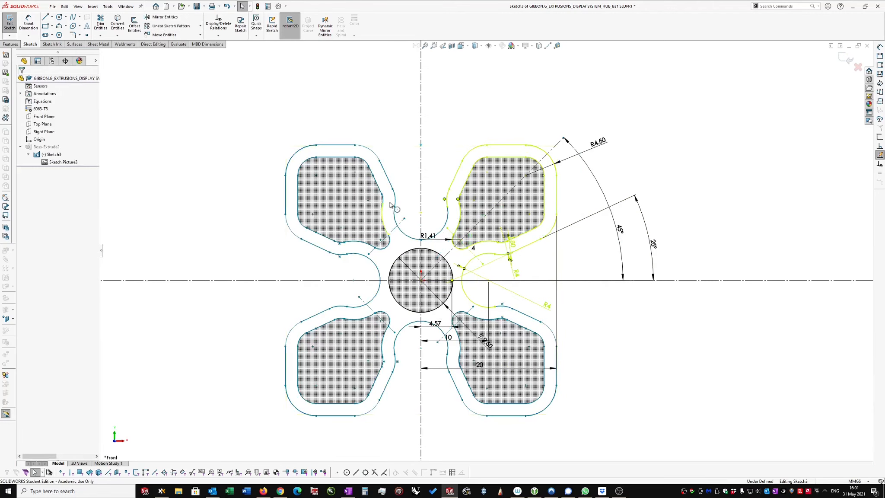
- Inspect the patterned petals and the arcs joining them around the central hub
scroll(475, 200, "up", 1)
scroll(640, 223, "down", 2)
left_click(702, 201)
scroll(304, 200, "up", 1)
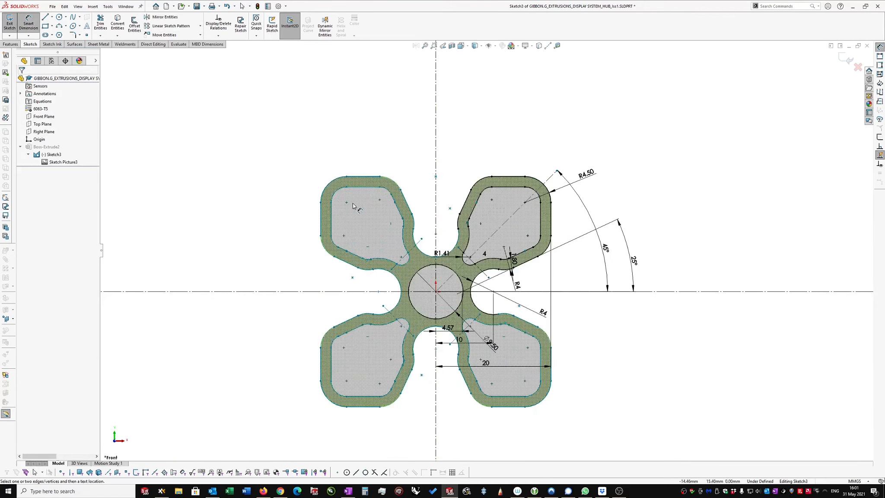
scroll(436, 281, "down", 2)
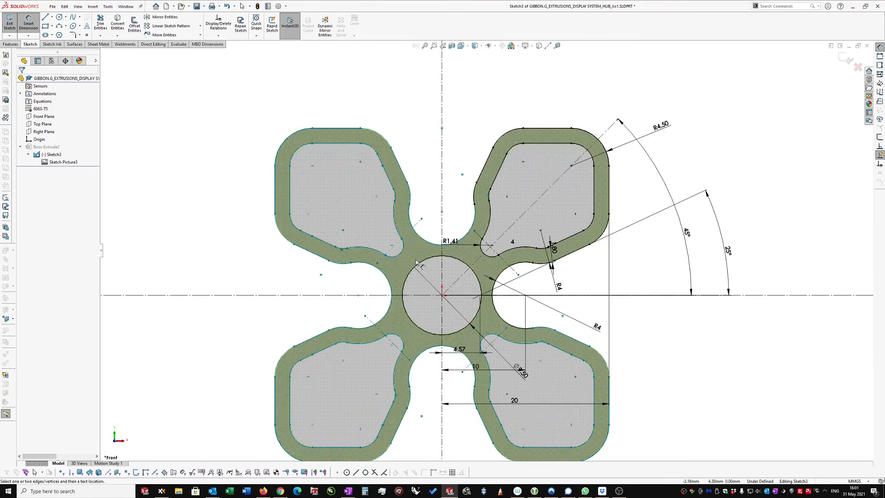
key("Escape")
scroll(486, 250, "up", 3)
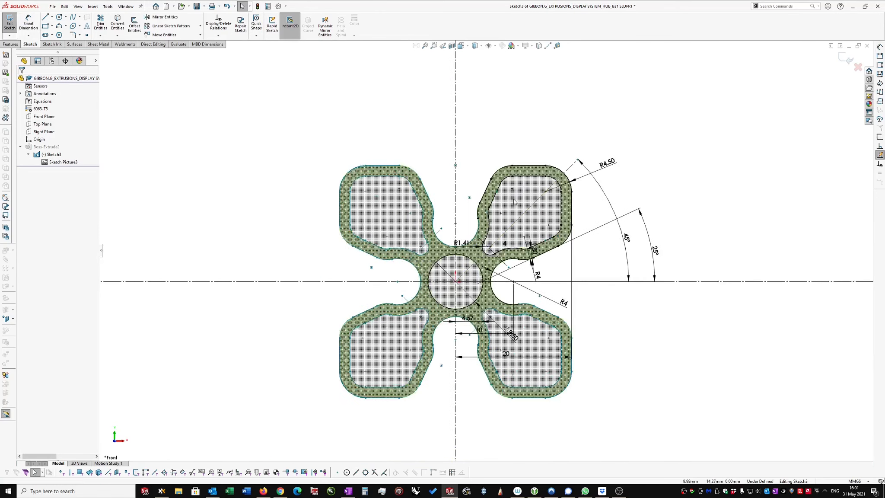
left_click(429, 294)
scroll(588, 303, "down", 1)
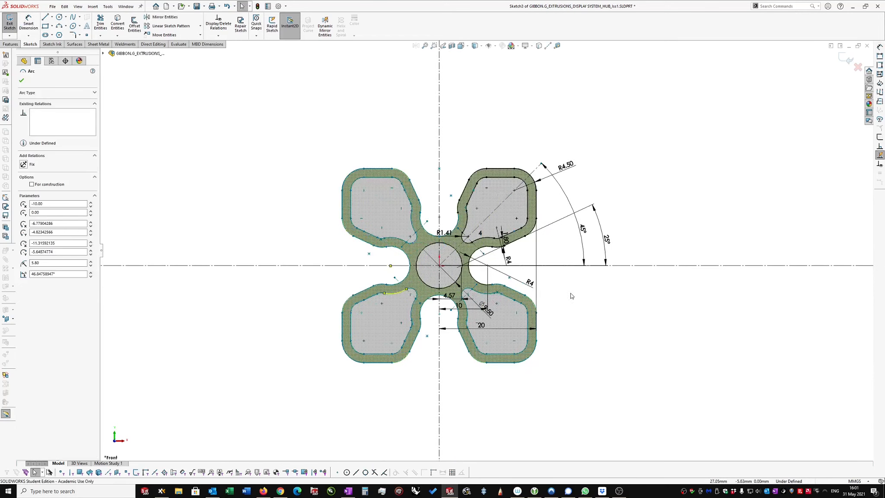
key("Escape")
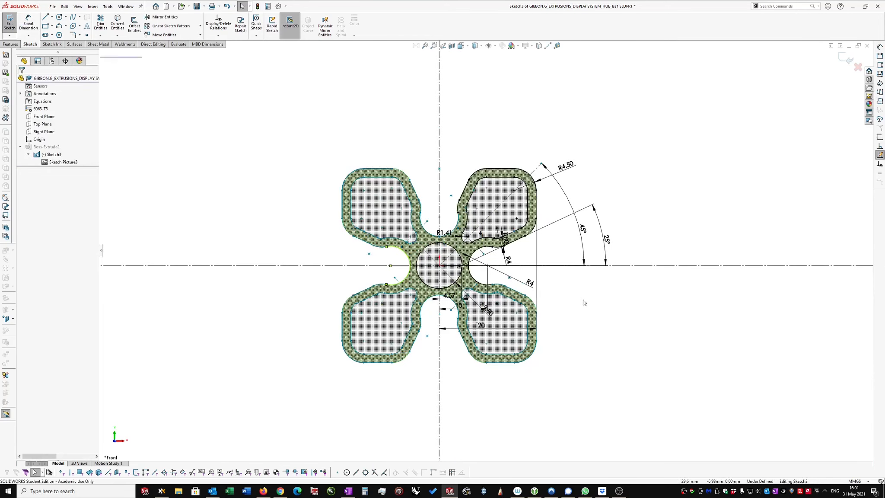
- Undo the petal's circular pattern and the last radius change to its inner tip
key("ctrl+z")
key("ctrl+z")
key("ctrl+z")
key("ctrl+z")
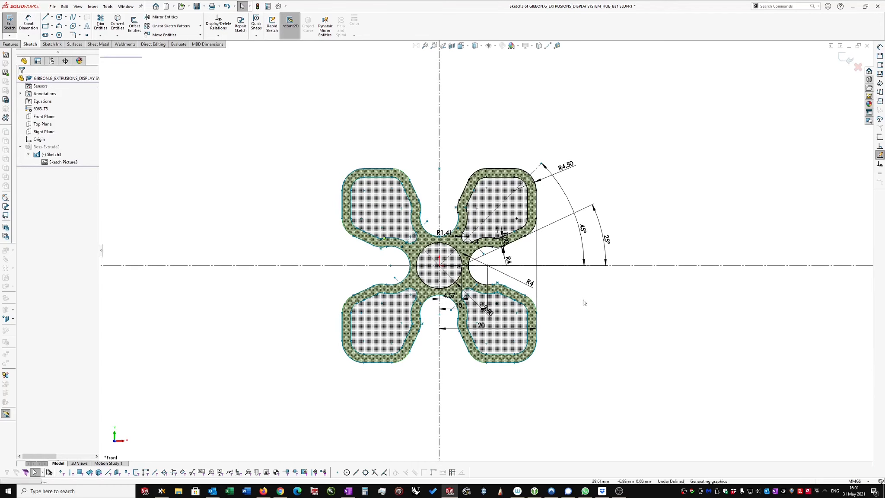
key("ctrl+z")
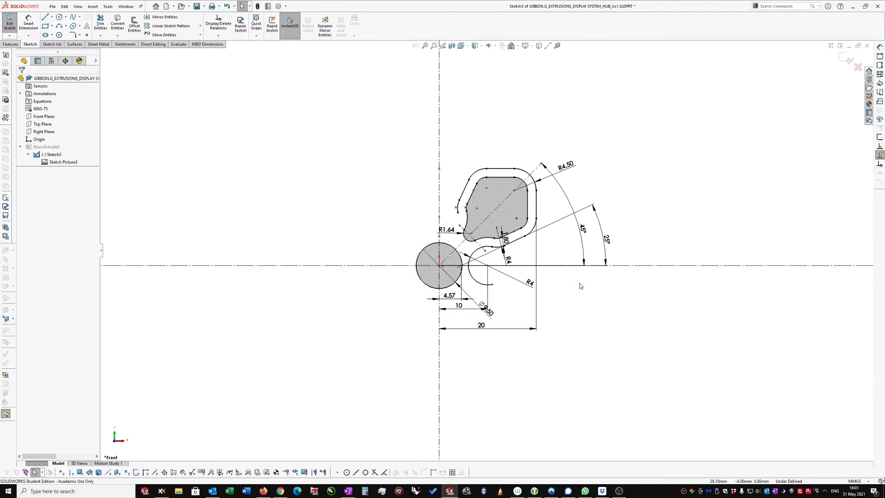
- Circular-pattern the whole petal together with its 45-degree centreline around the origin, using 4 equally spaced instances over 360 degrees
left_click(506, 209)
left_click_drag(447, 121, 556, 300)
scroll(454, 258, "down", 1)
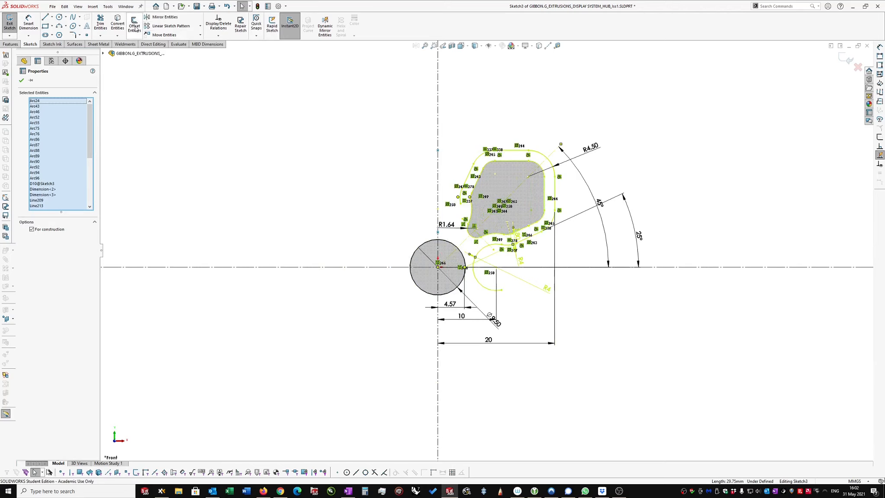
left_click(199, 27)
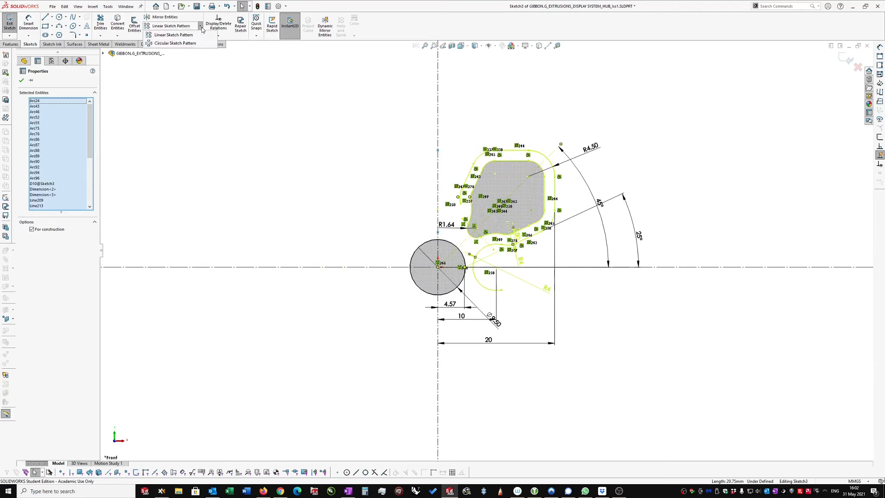
left_click(175, 43)
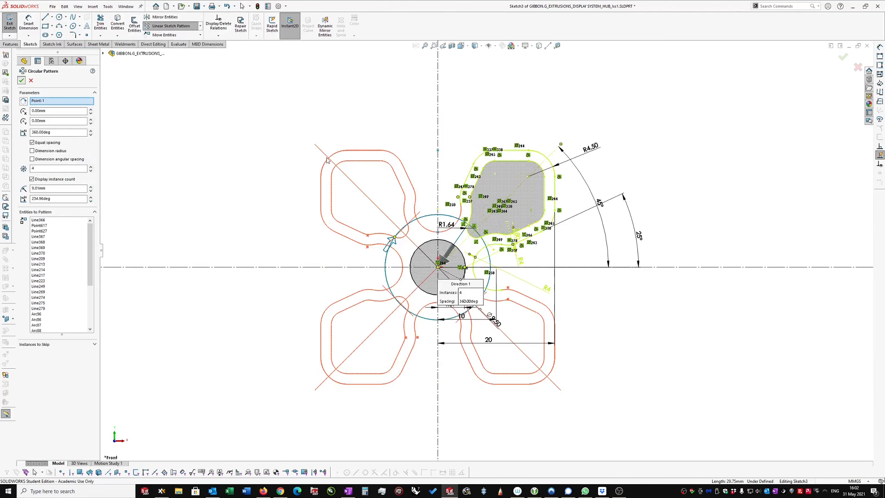
left_click(21, 81)
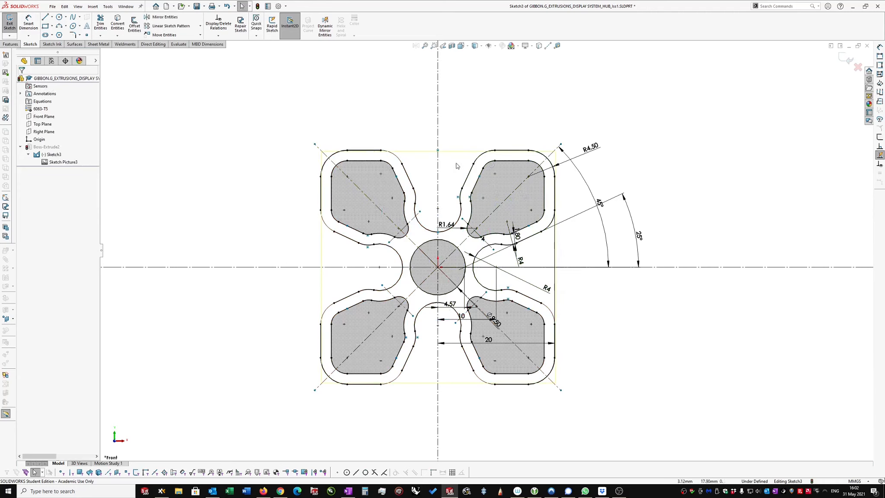
scroll(485, 247, "up", 1)
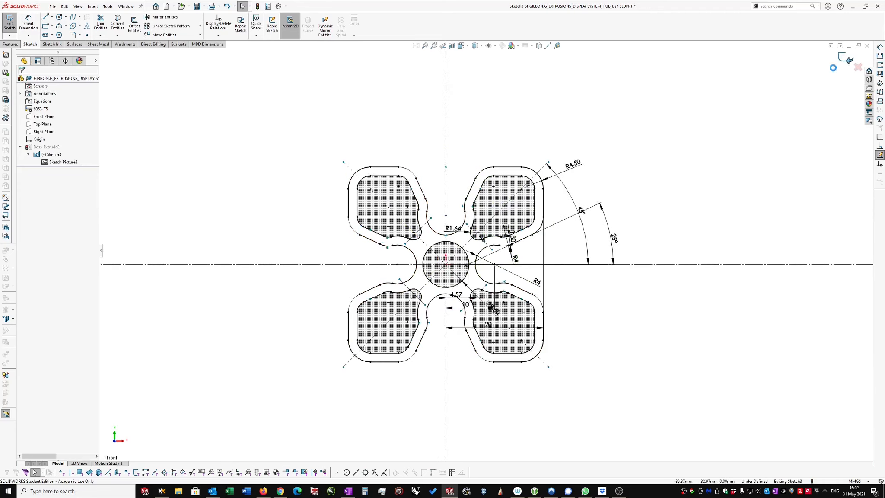